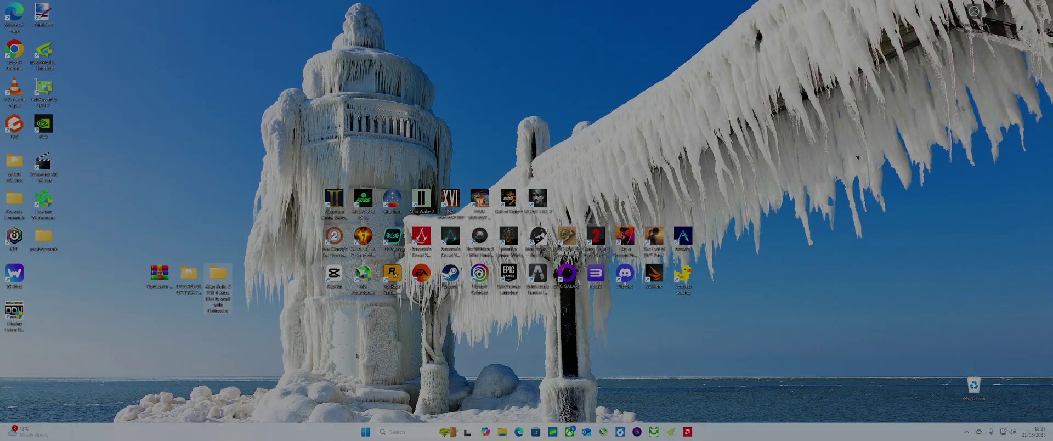
Step: View the contents of the OptiScaler_v0.7.7-pre7_20250319 archive on the desktop and close it
click(460, 163)
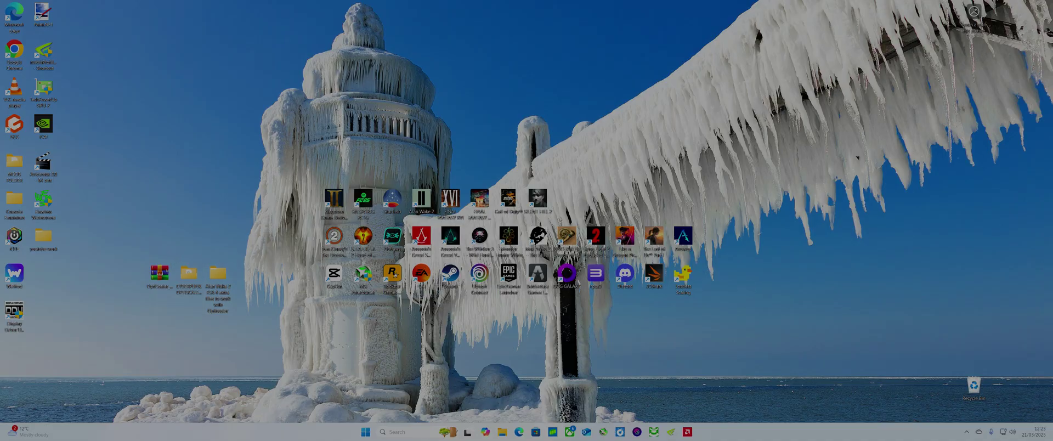
double_click(160, 274)
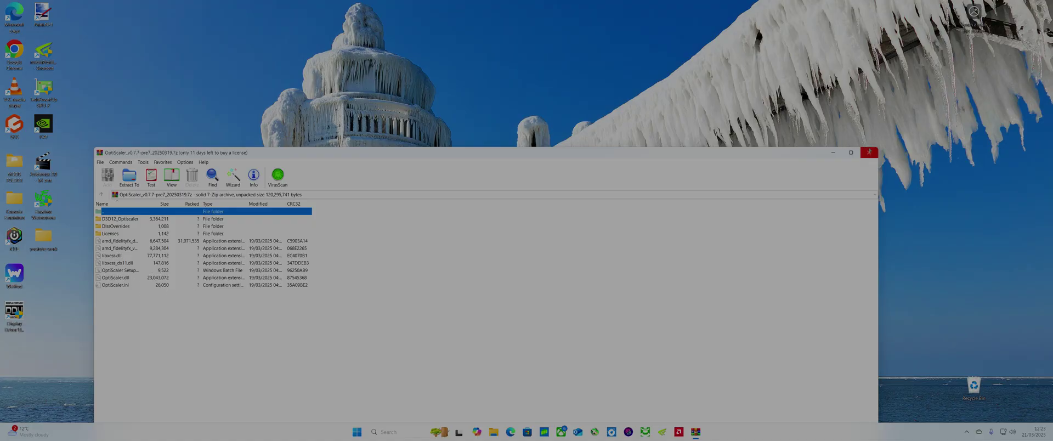
click(869, 153)
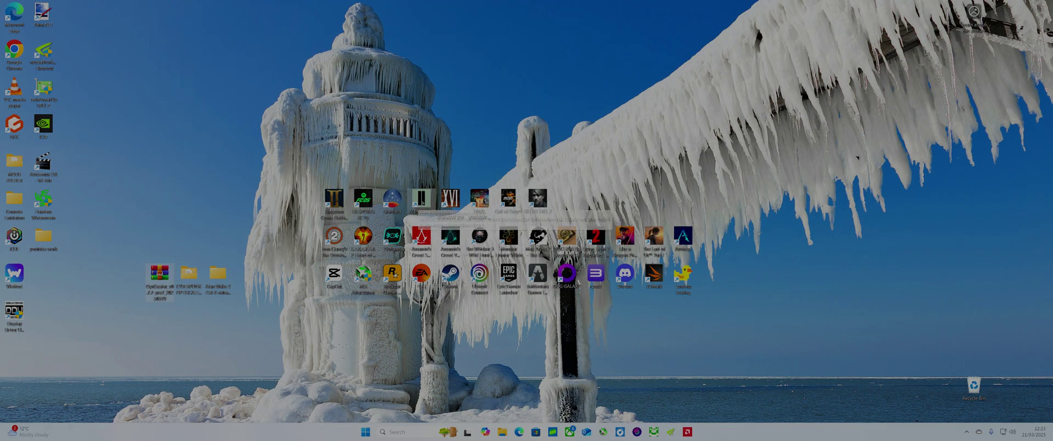
Step: Open the AlanWake2 game folder under Epic Games on the NVMe SN850X Game Drive and look through its files
click(502, 432)
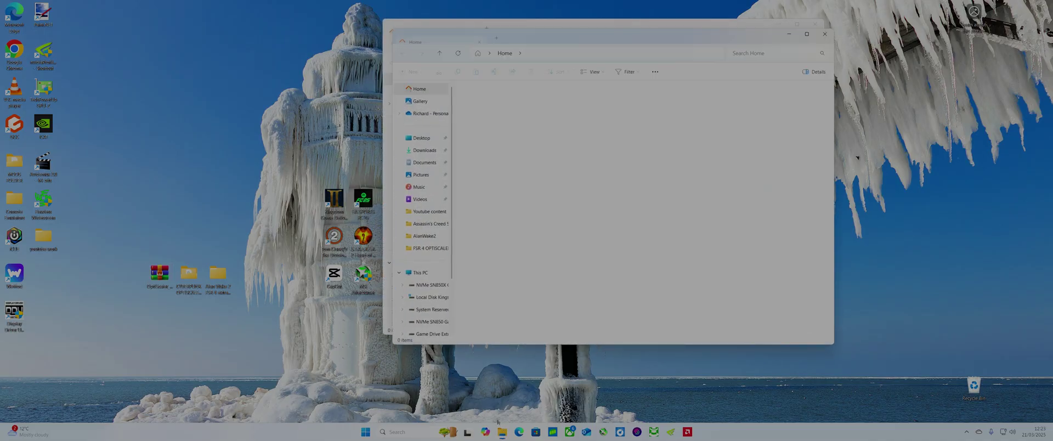
click(436, 285)
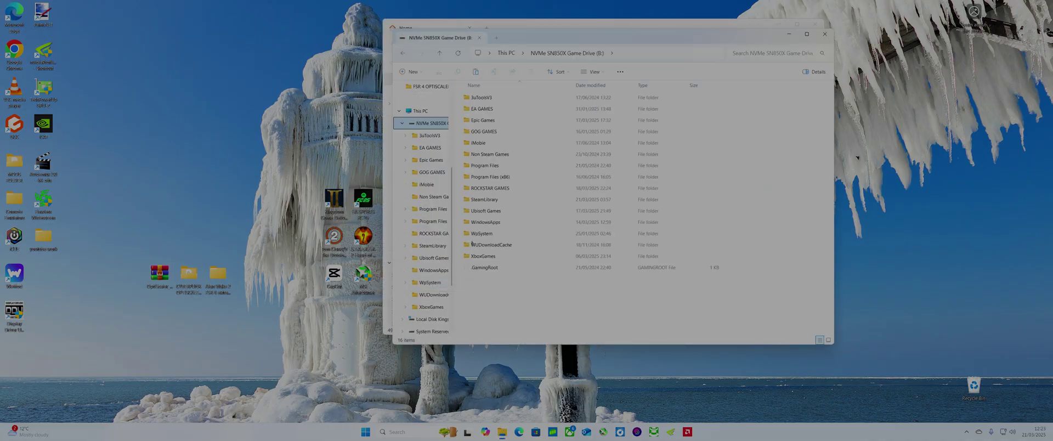
double_click(497, 123)
double_click(483, 97)
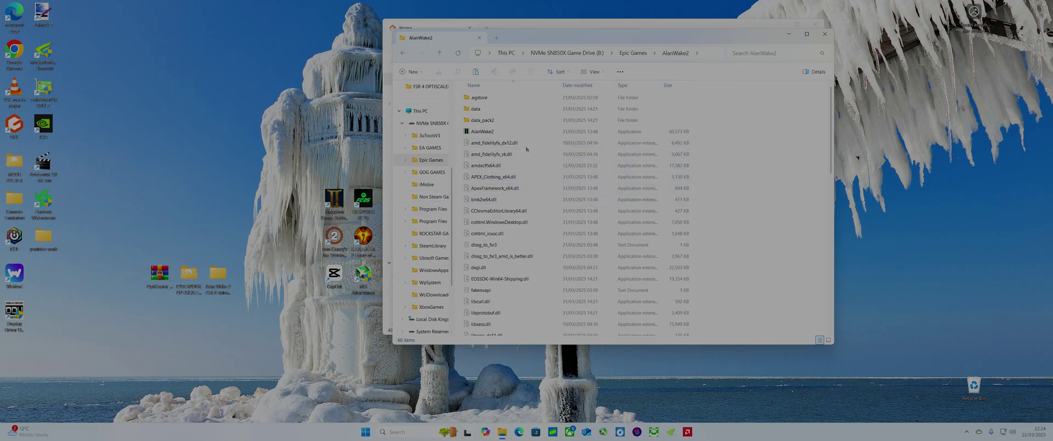
mouse_move(491, 145)
scroll(499, 159, down, 3)
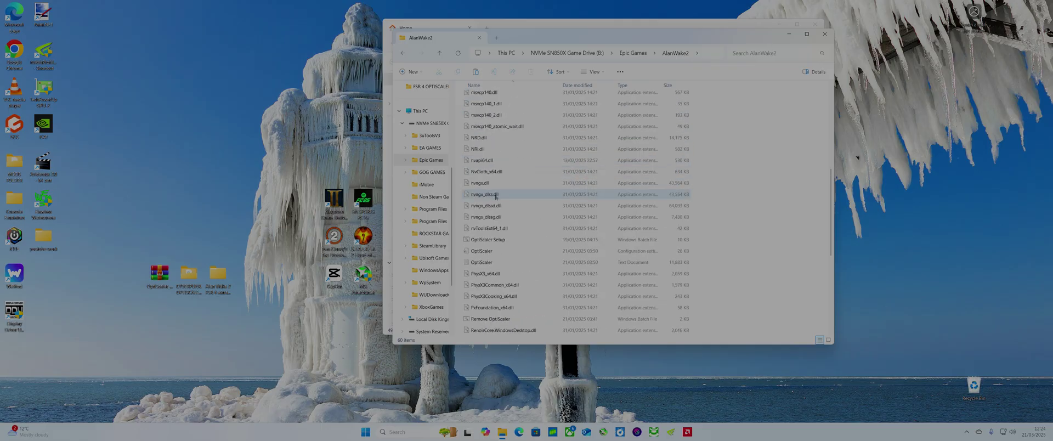
scroll(498, 220, down, 6)
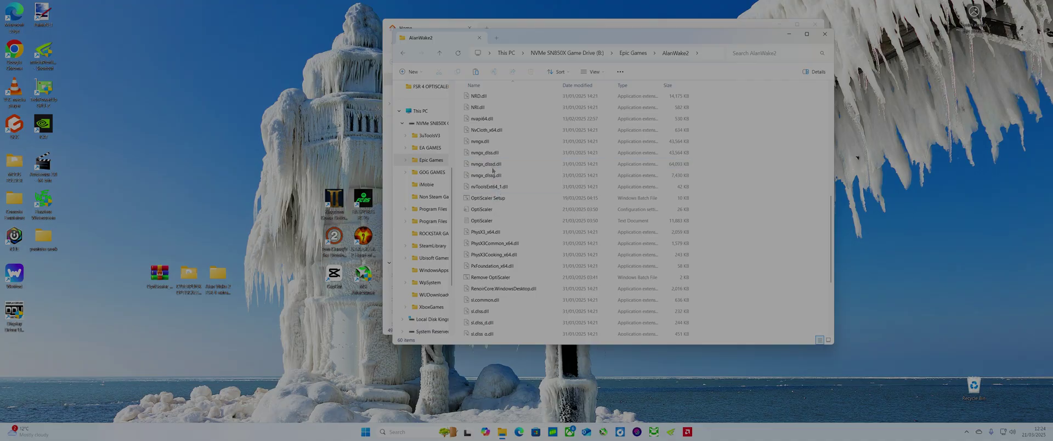
scroll(493, 167, up, 9)
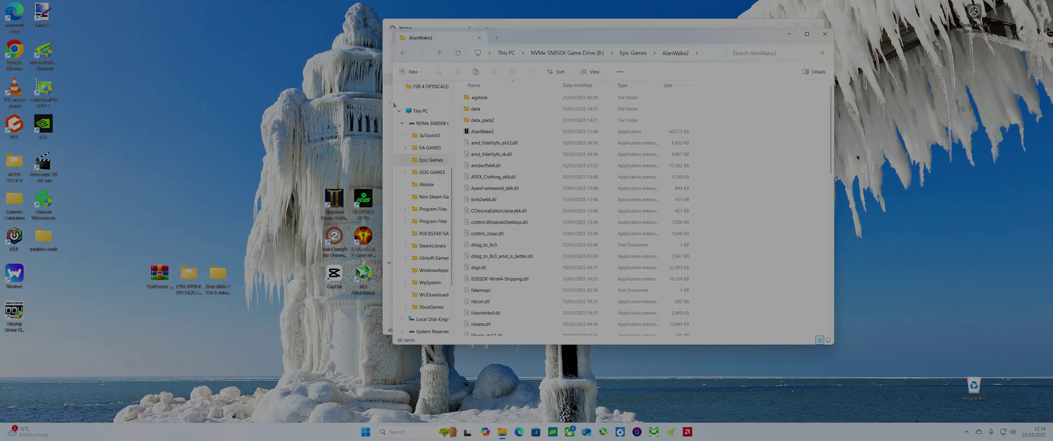
Step: Narrow the AlanWake2 folder window and place the Alan Wake 2 FSR 4 extra files folder beside it
drag(392, 105, 605, 105)
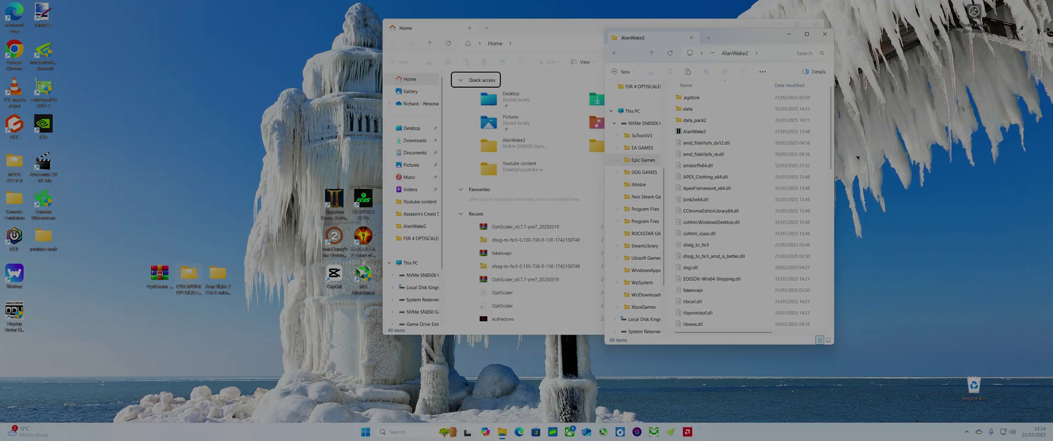
double_click(218, 274)
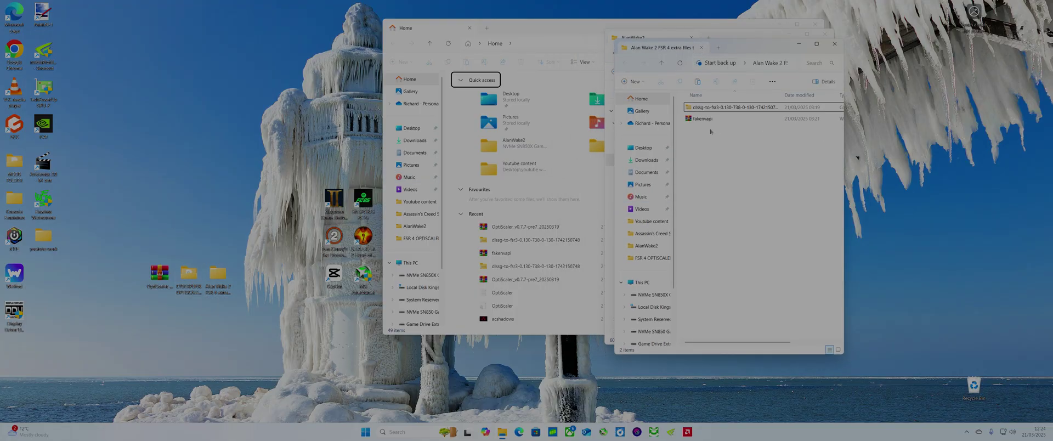
drag(749, 53, 356, 109)
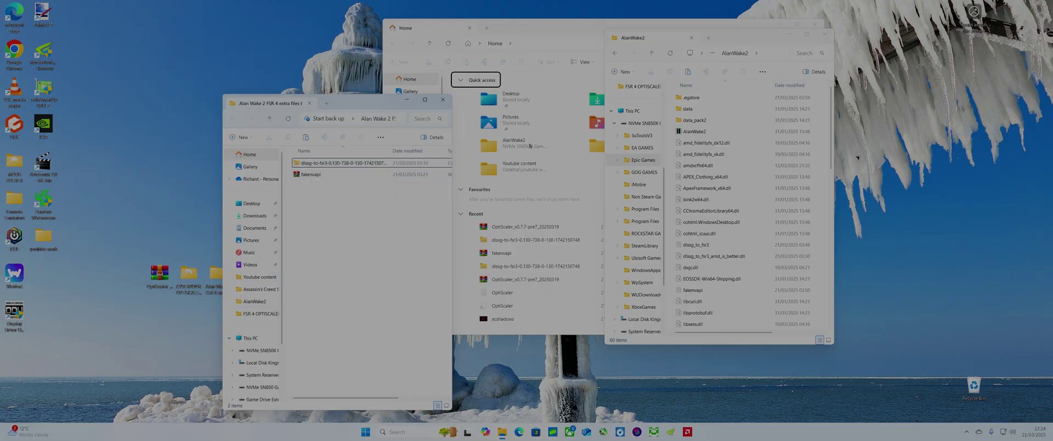
Step: Open the dlssg-to-fsr3 folder to view its files, dismissing any app chooser for the dll
click(318, 165)
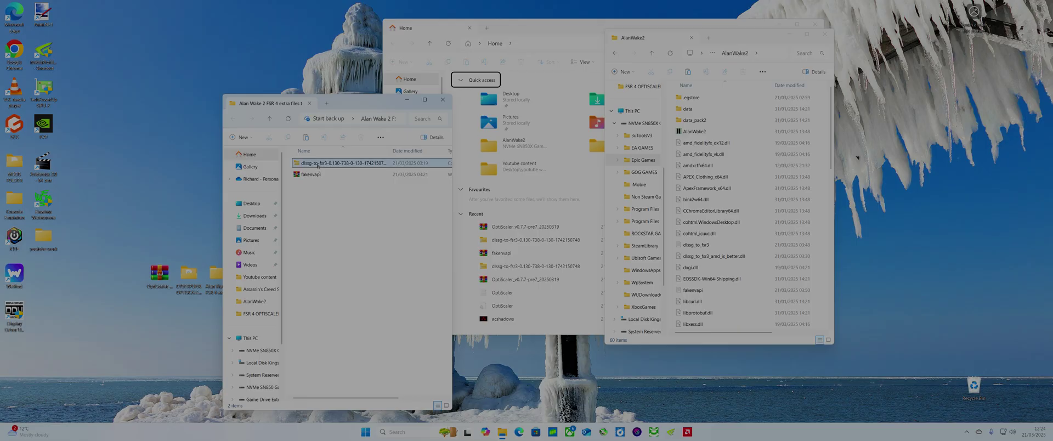
double_click(317, 165)
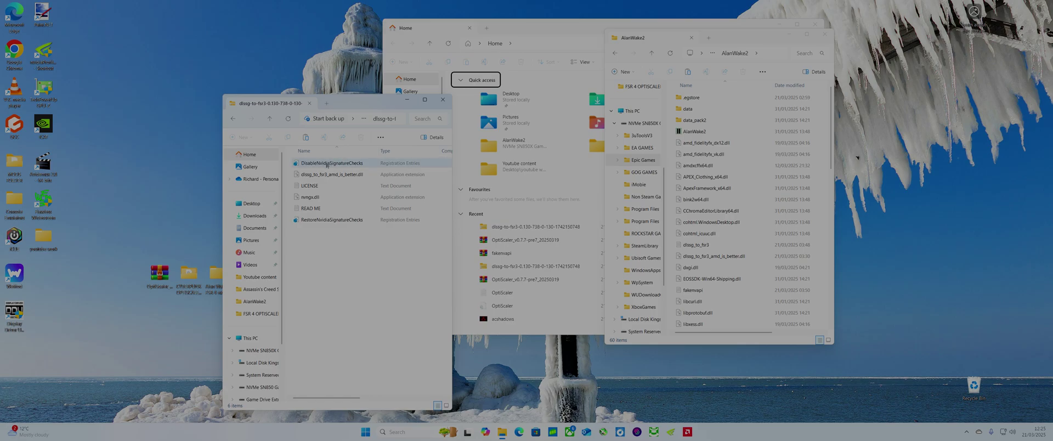
click(309, 198)
double_click(339, 175)
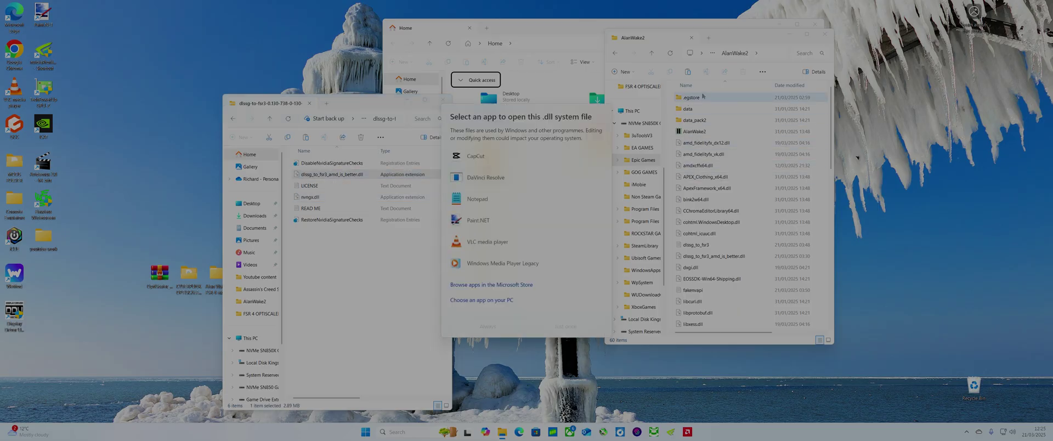
click(406, 333)
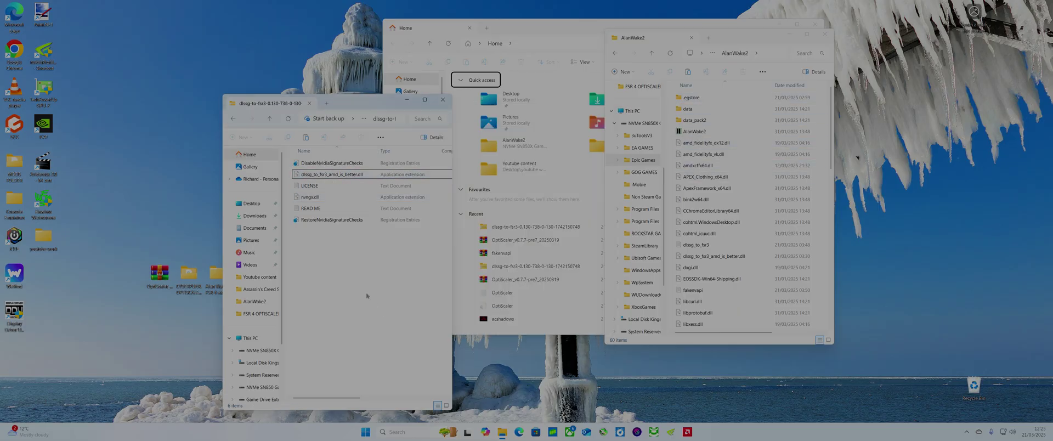
Step: Read the installation instructions in the dlssg-to-fsr3 READ ME file and close both the file and its folder
click(313, 211)
double_click(313, 211)
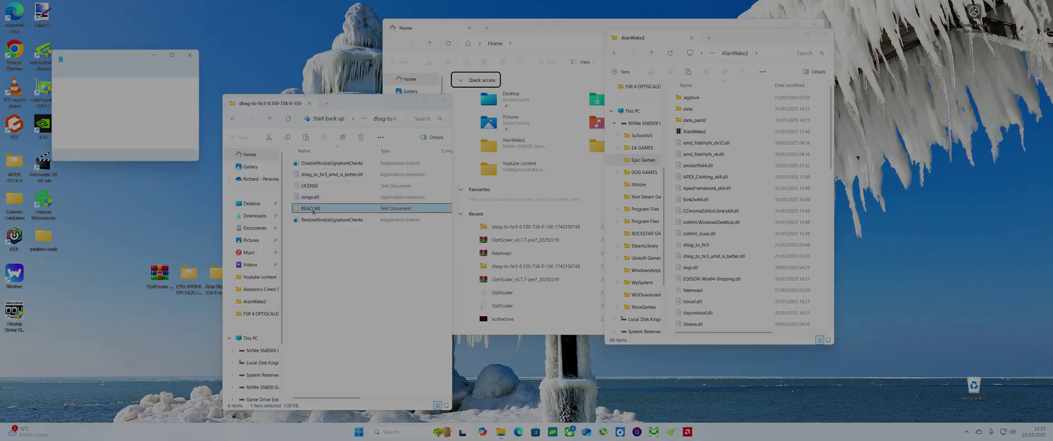
click(172, 55)
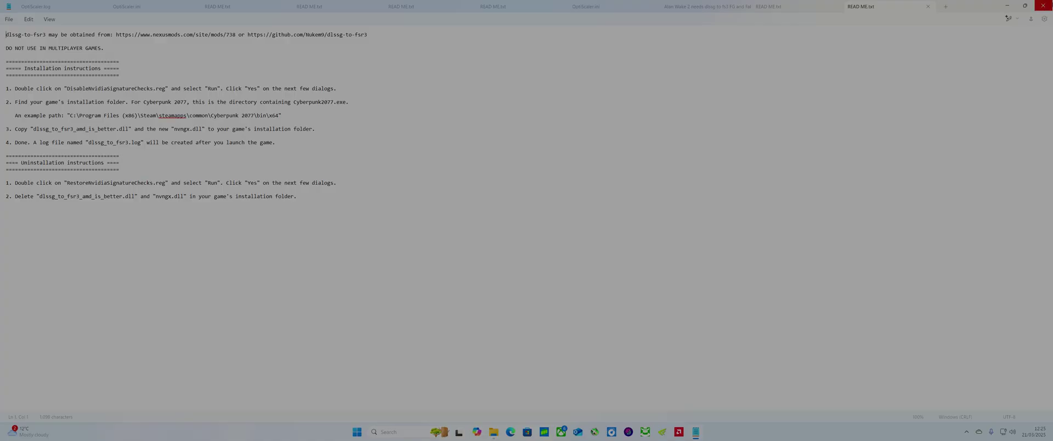
click(1044, 6)
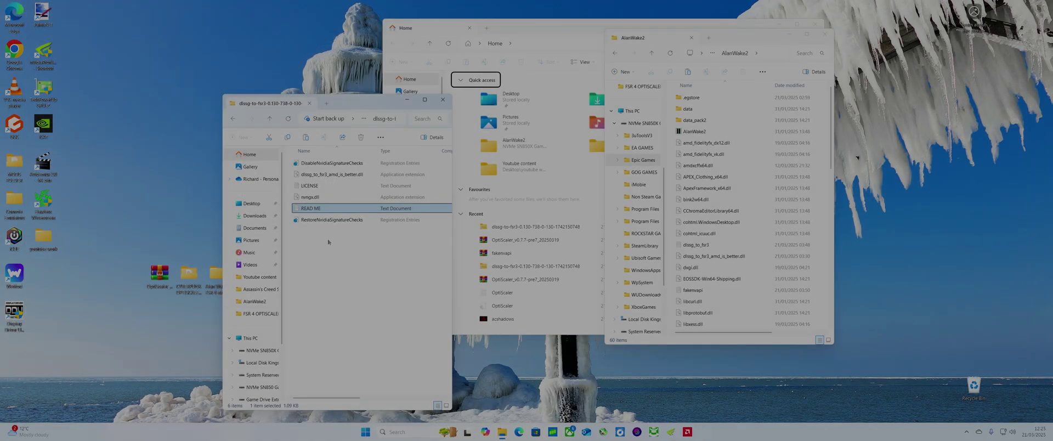
click(442, 99)
click(596, 130)
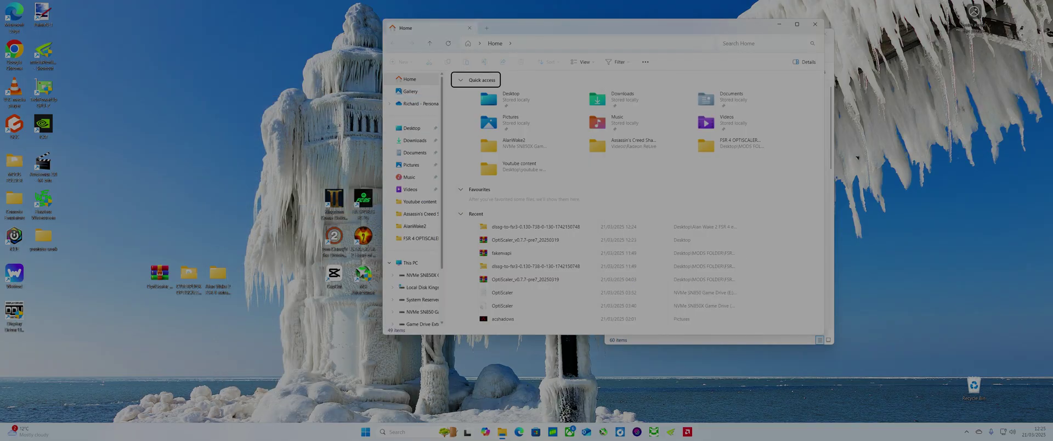
Step: View the amdxcffx64.dll file in the CYBERPUNK OPTISCALER folder on the desktop
double_click(189, 274)
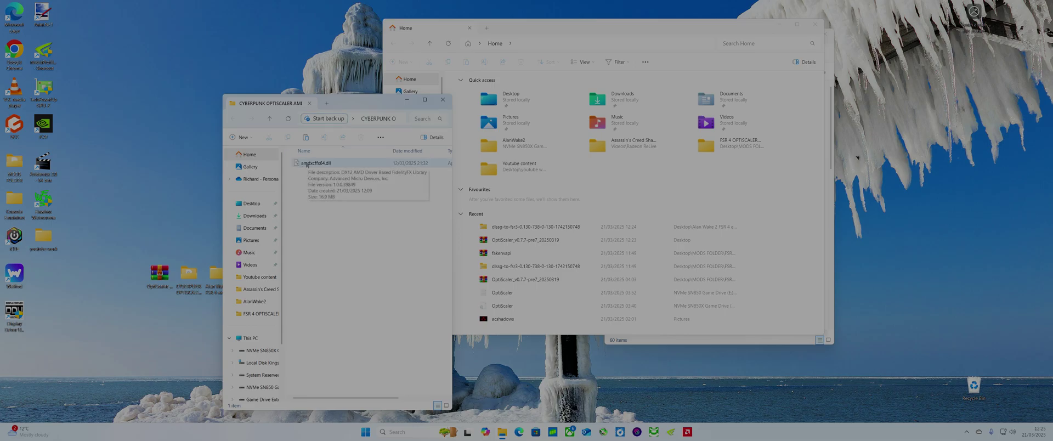
mouse_move(315, 165)
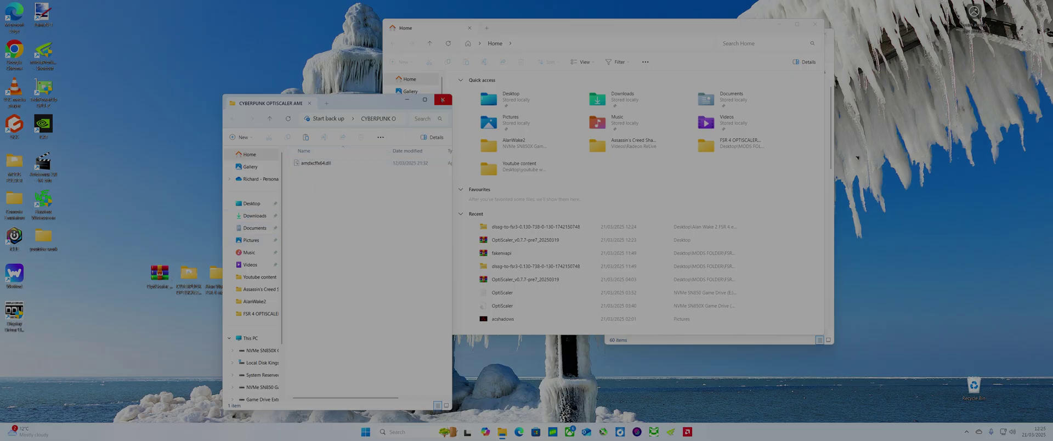
click(442, 101)
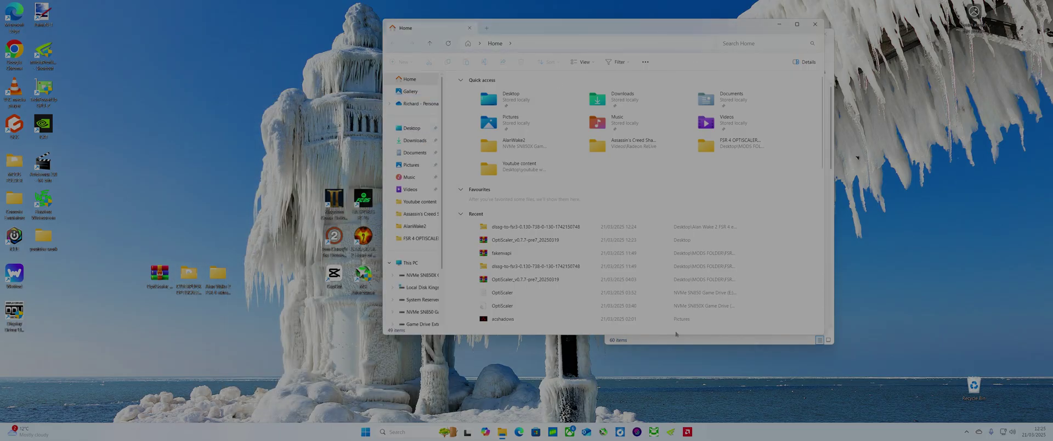
double_click(189, 273)
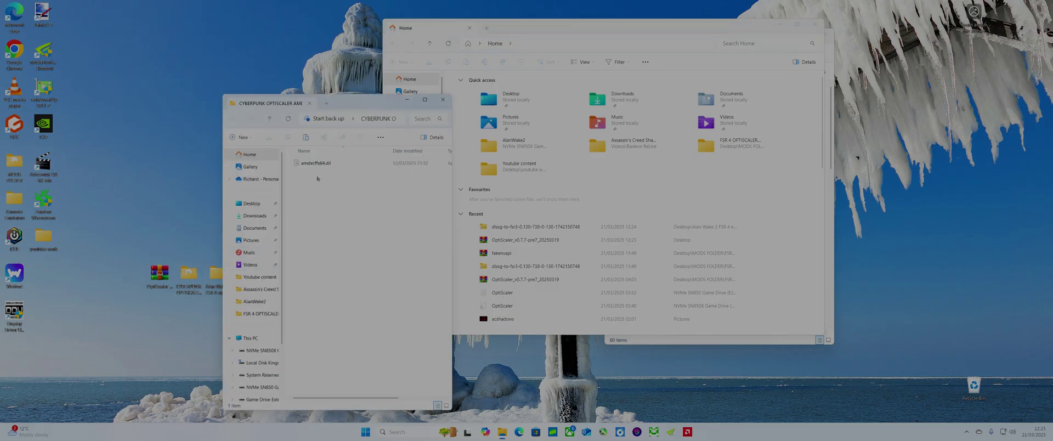
mouse_move(324, 164)
Step: Switch the CYBERPUNK OPTISCALER folder window to Local Disk Kingston KC600 (C:) and maximize it
mouse_move(502, 431)
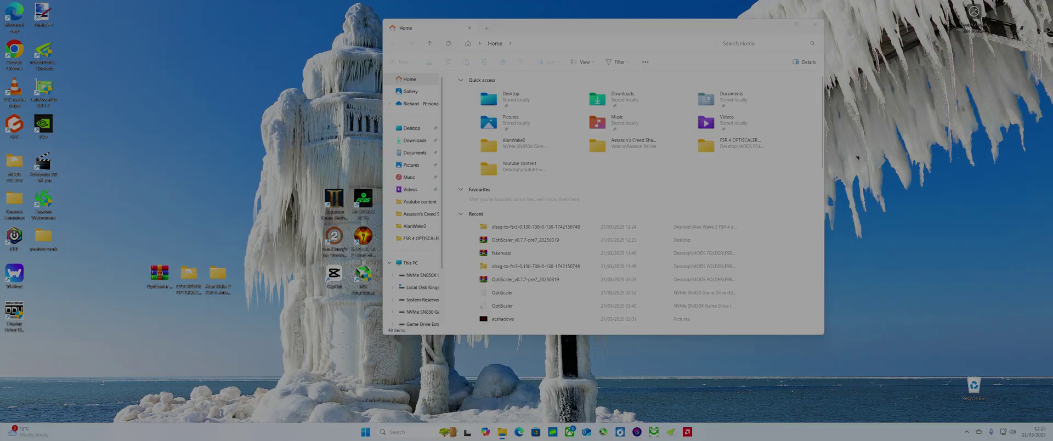
click(463, 392)
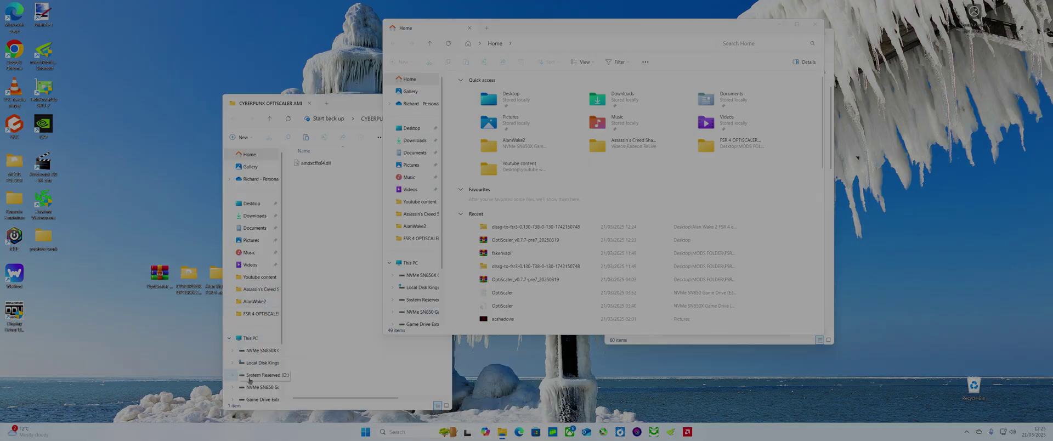
click(260, 363)
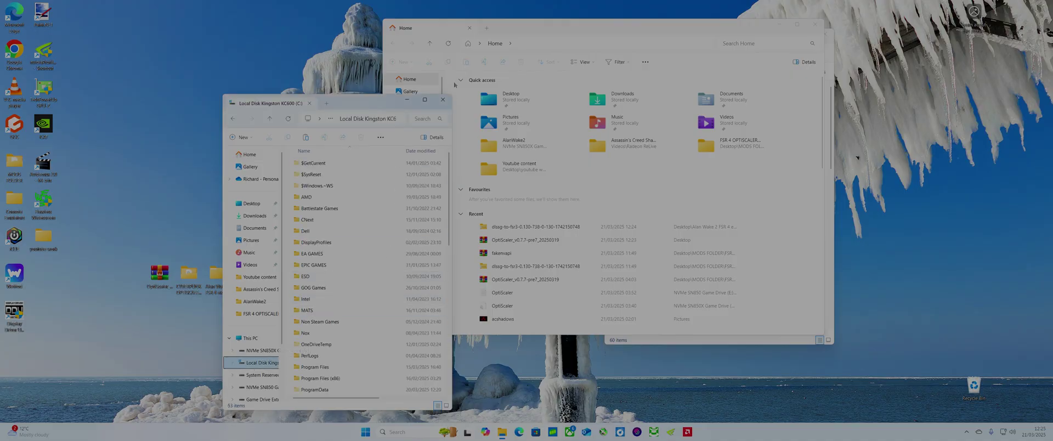
key(super+Up)
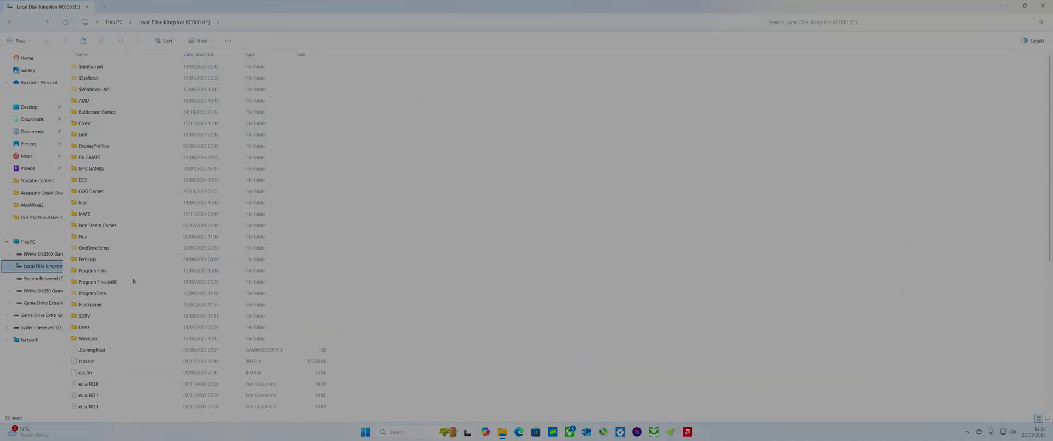
click(121, 279)
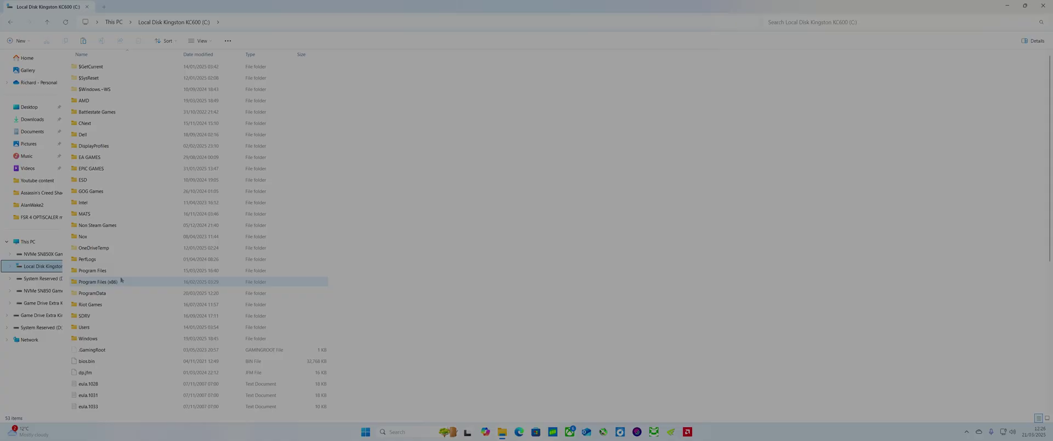
double_click(121, 280)
scroll(138, 278, down, 1)
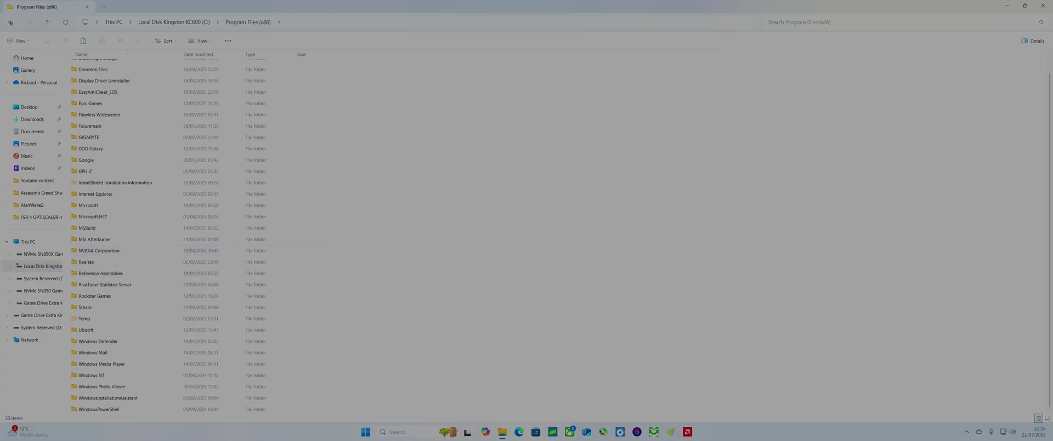
click(10, 22)
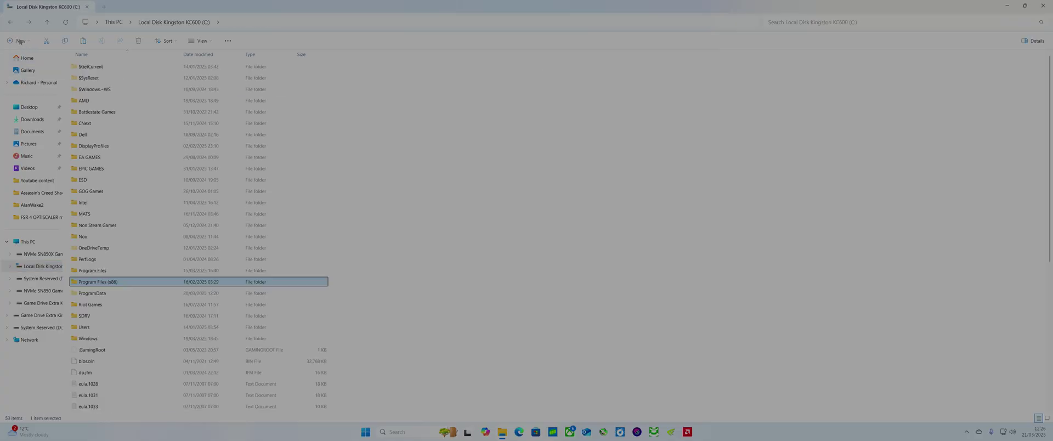
double_click(119, 271)
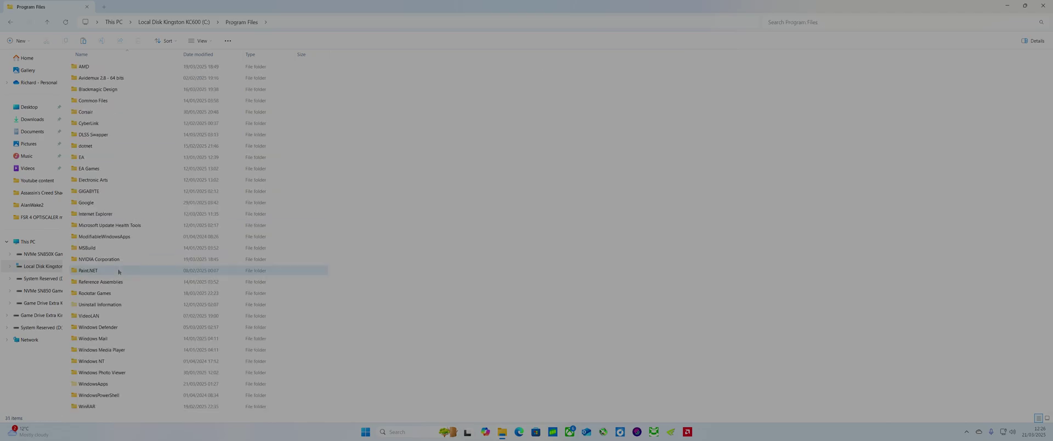
click(8, 23)
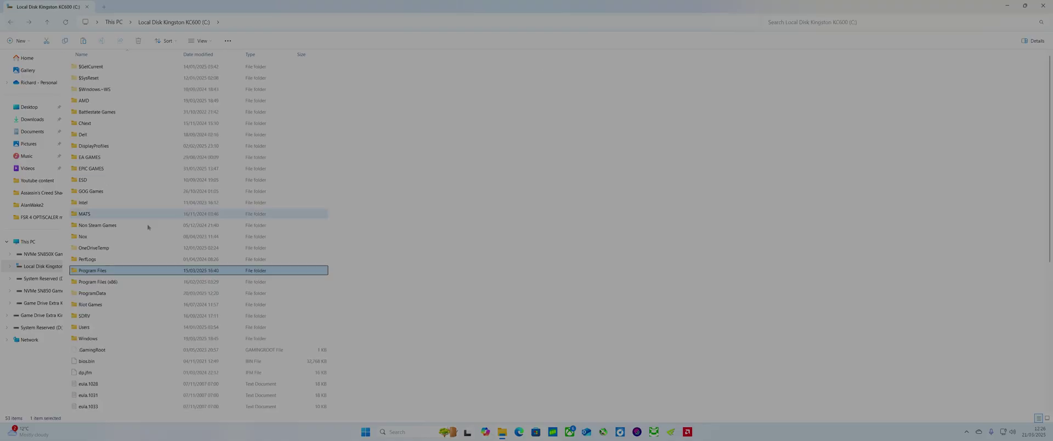
Step: Locate the System32 folder inside Windows on Local Disk Kingston KC600 (C:), open it, and close its window
double_click(107, 340)
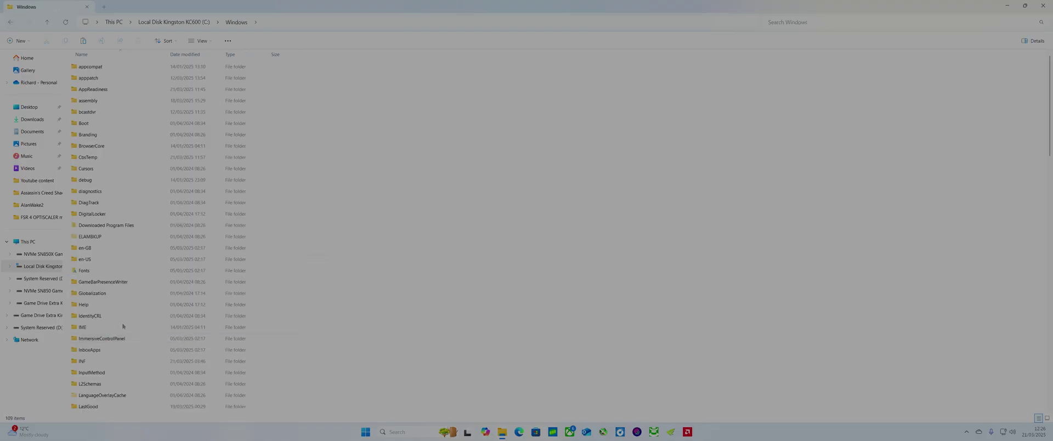
scroll(120, 318, down, 10)
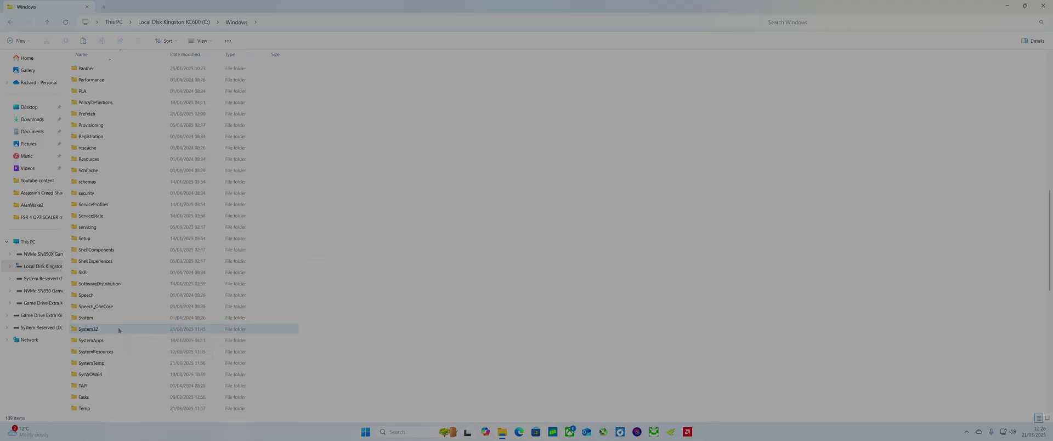
scroll(123, 332, down, 4)
click(10, 22)
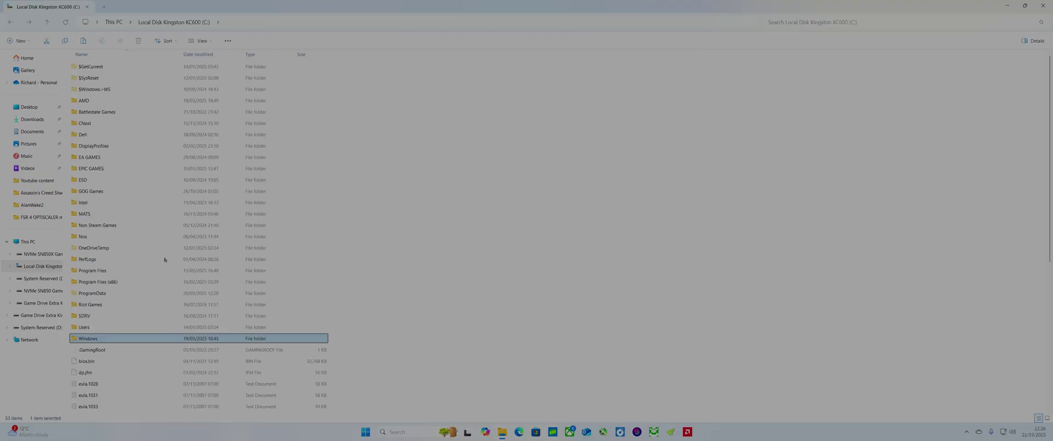
double_click(101, 338)
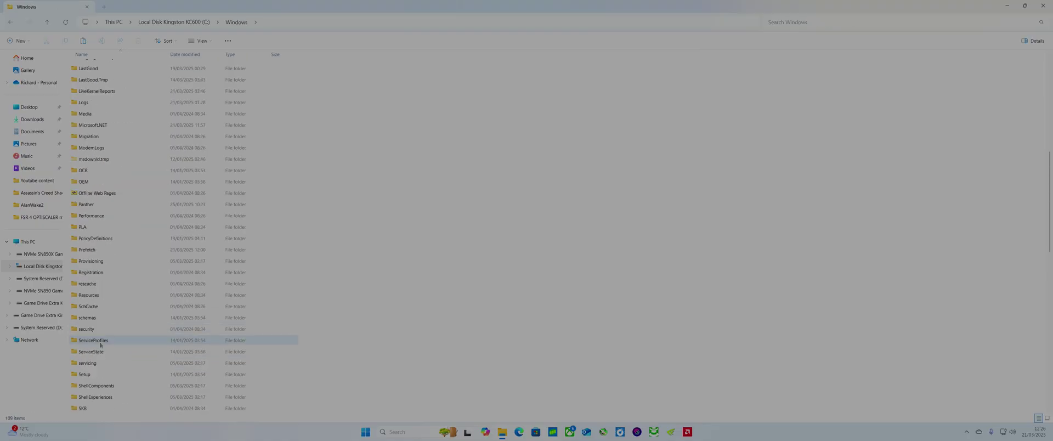
double_click(97, 296)
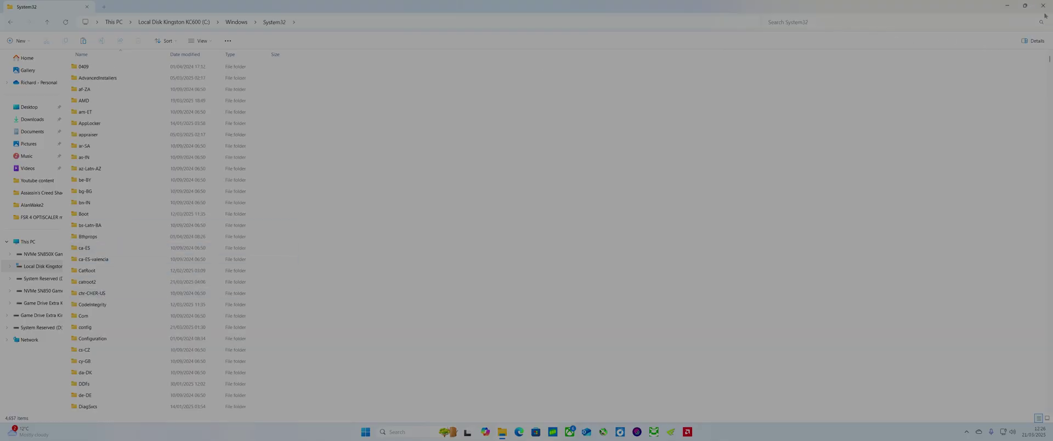
click(1043, 6)
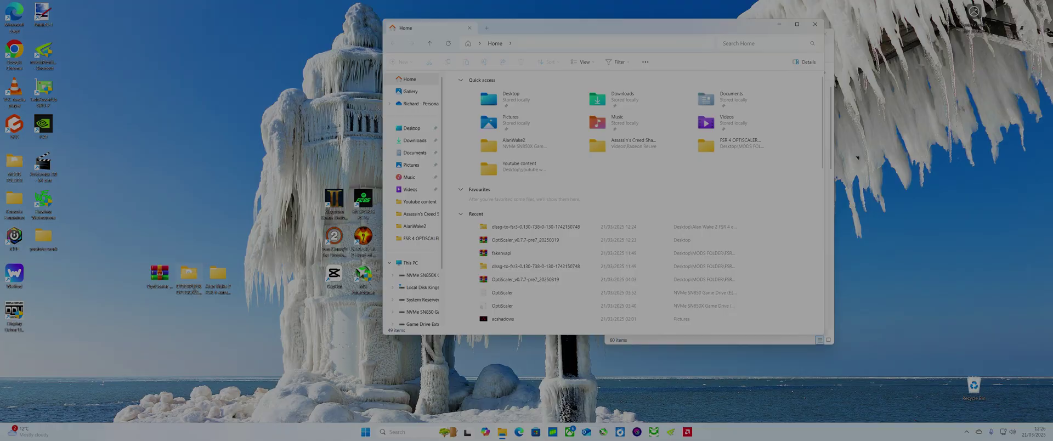
Step: View the amdxcffx64.dll file in the CYBERPUNK OPTISCALER AMD Files system 32 folder on the desktop
double_click(189, 275)
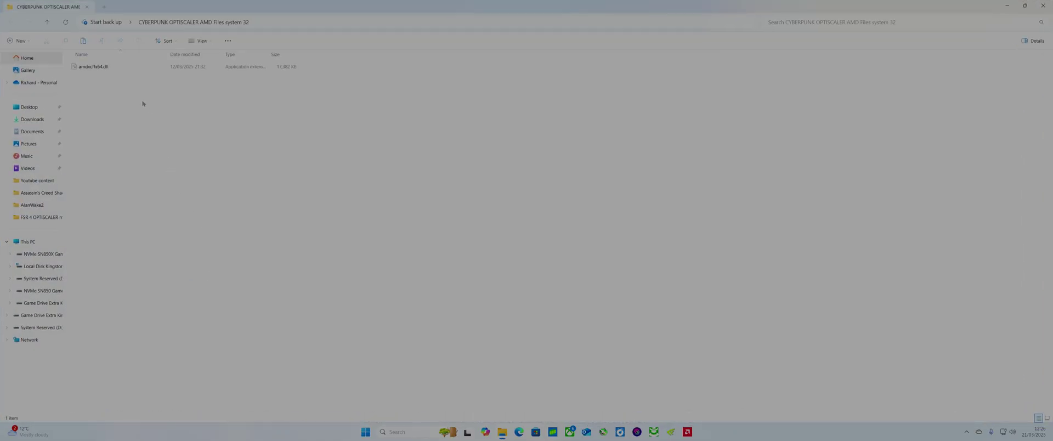
click(91, 67)
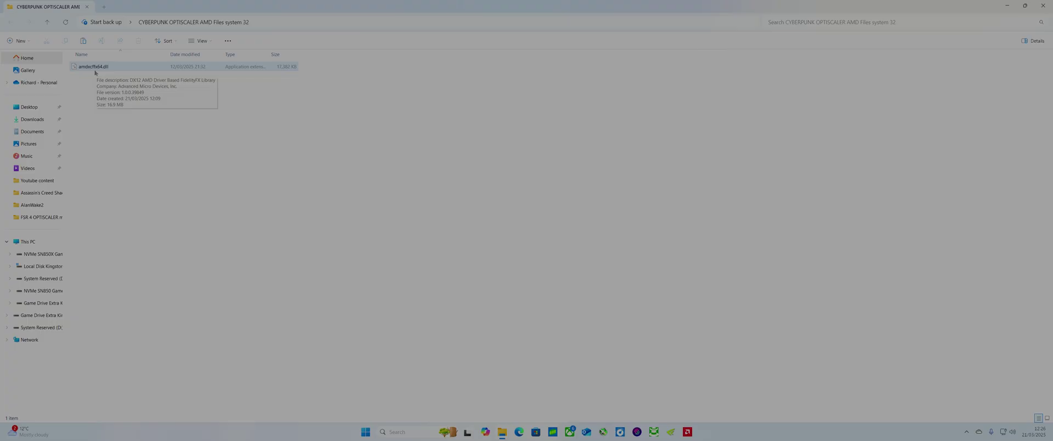
click(96, 80)
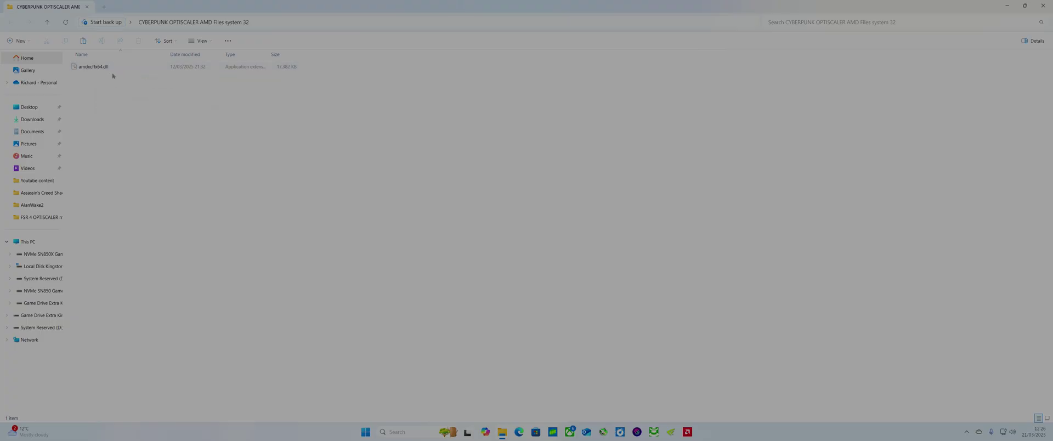
click(101, 69)
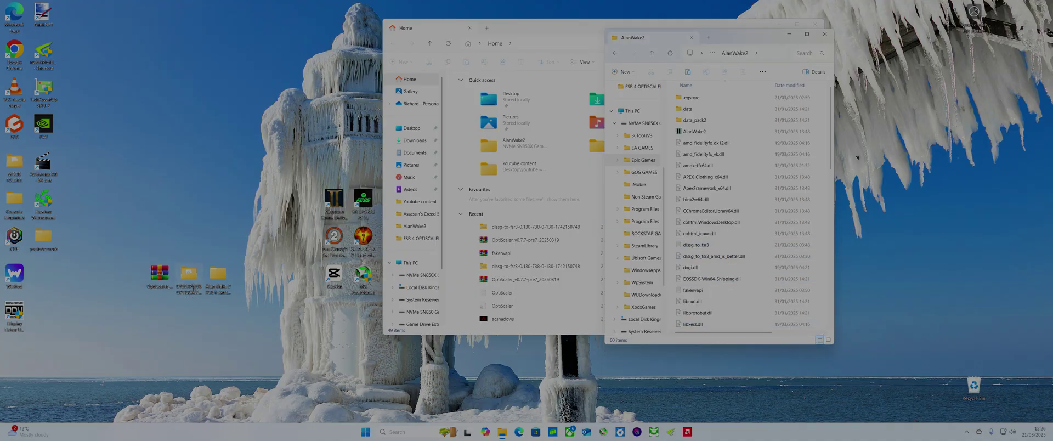
Step: Locate amdxcffx64.dll in the maximized AlanWake2 game folder, dismiss any app chooser, and close the folder
click(807, 34)
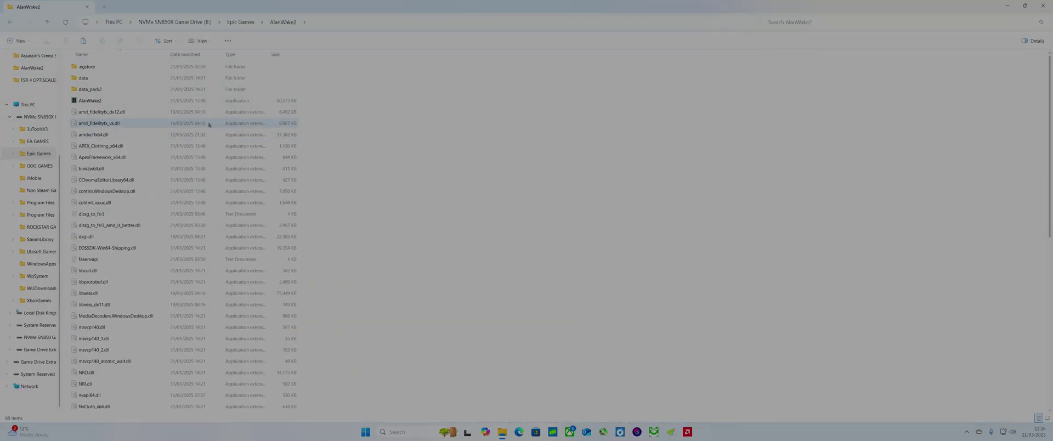
click(107, 137)
double_click(107, 137)
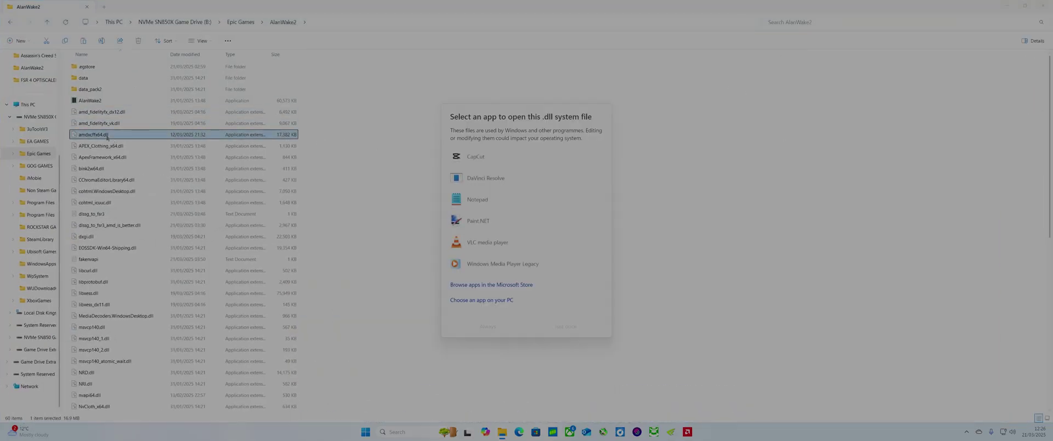
click(395, 201)
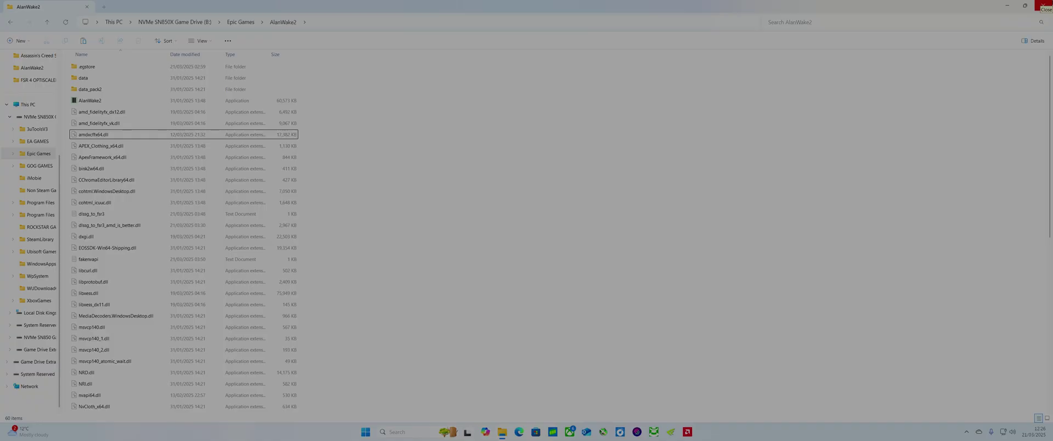
click(1042, 5)
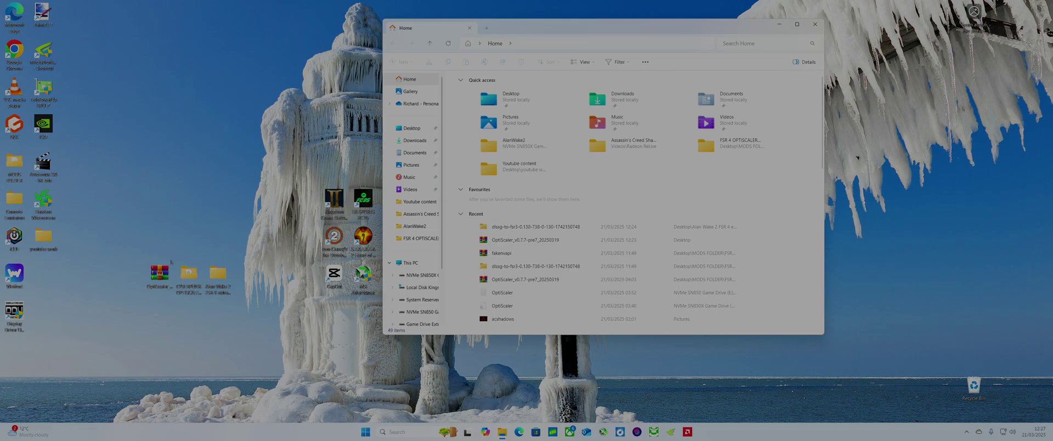
Step: View the contents of the OptiScaler archive on the desktop, and close the archive and the remaining File Explorer window
double_click(160, 272)
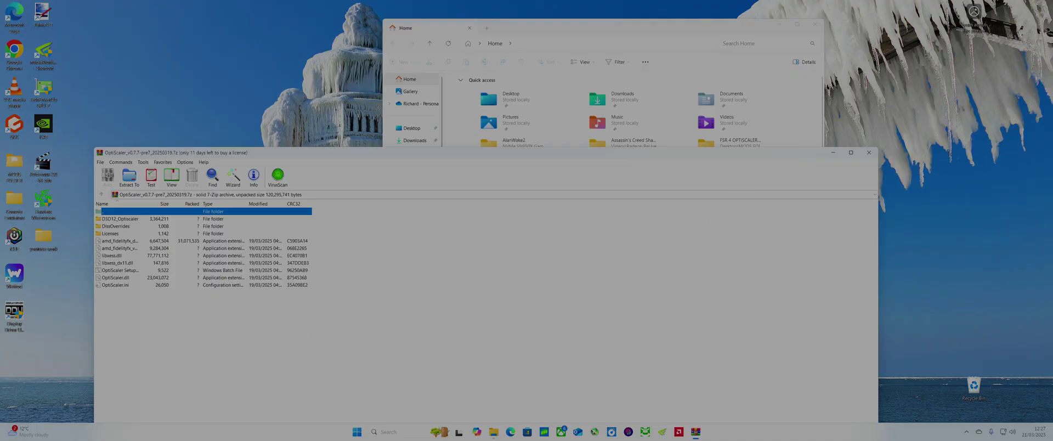
click(870, 152)
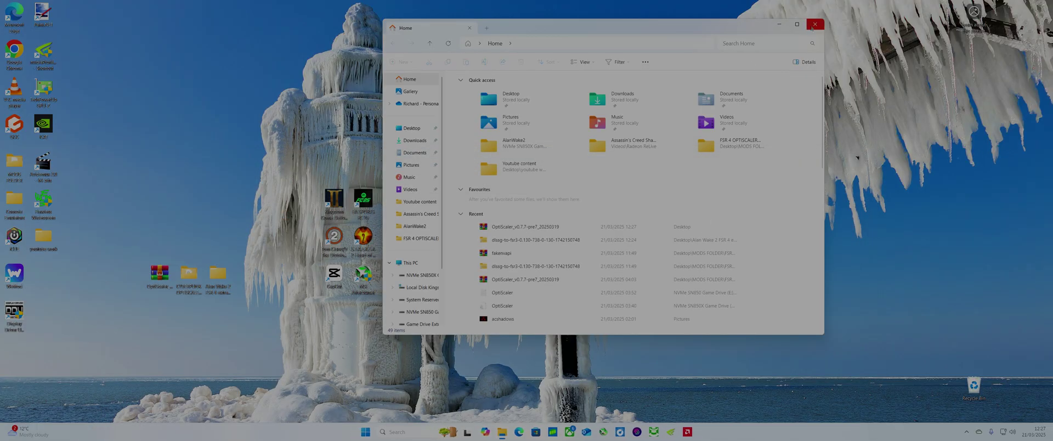
click(814, 24)
Step: Launch Alan Wake 2 from its desktop shortcut and bring up the game's options
right_click(423, 205)
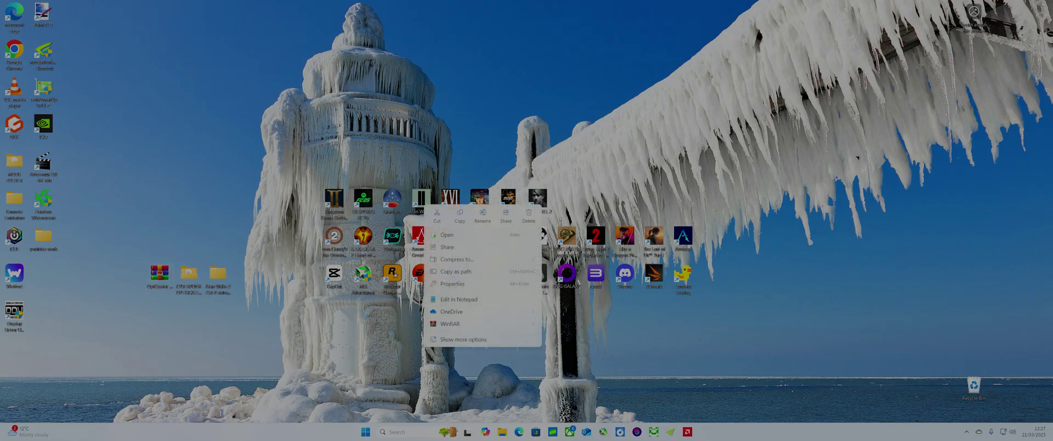
click(447, 234)
click(564, 282)
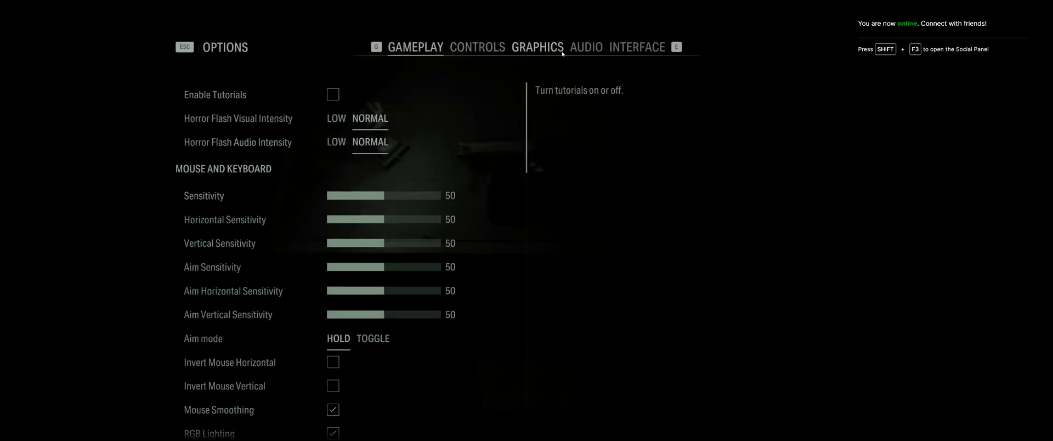
Step: Lower the audio levels, with master volume at 17 and music volume at 16, plus sound effects and dialogue volume
click(582, 52)
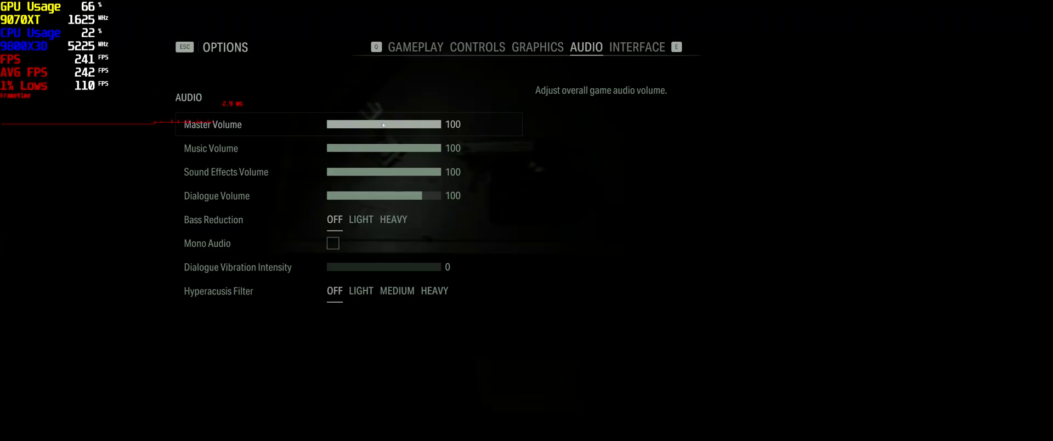
click(347, 125)
click(346, 125)
click(345, 148)
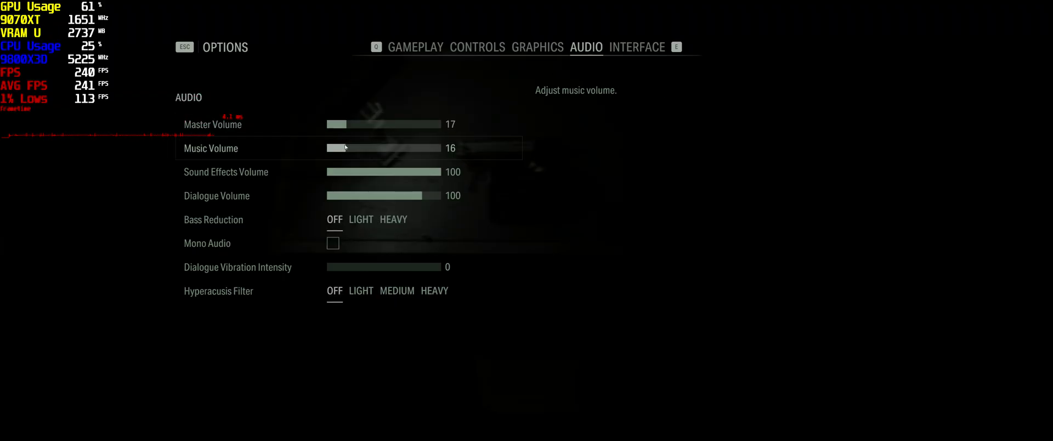
click(345, 172)
click(339, 196)
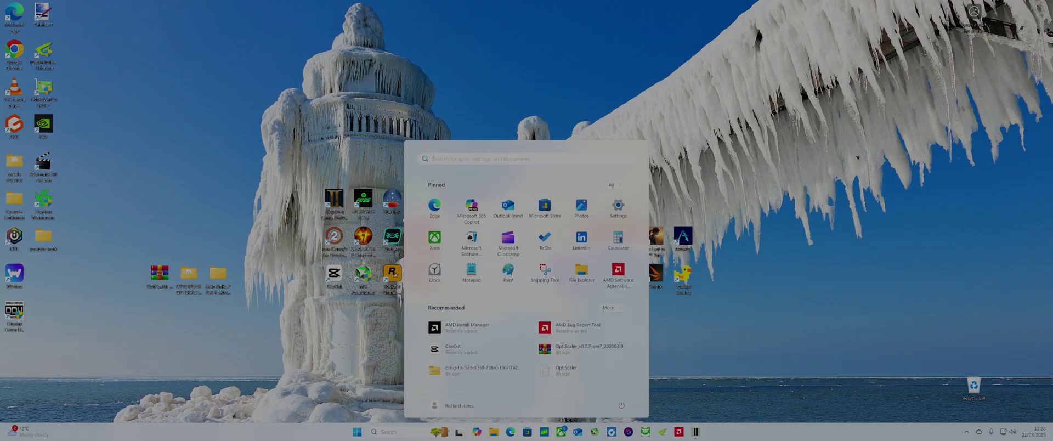
Step: Switch from the desktop back to the running Alan Wake 2 game
key(super)
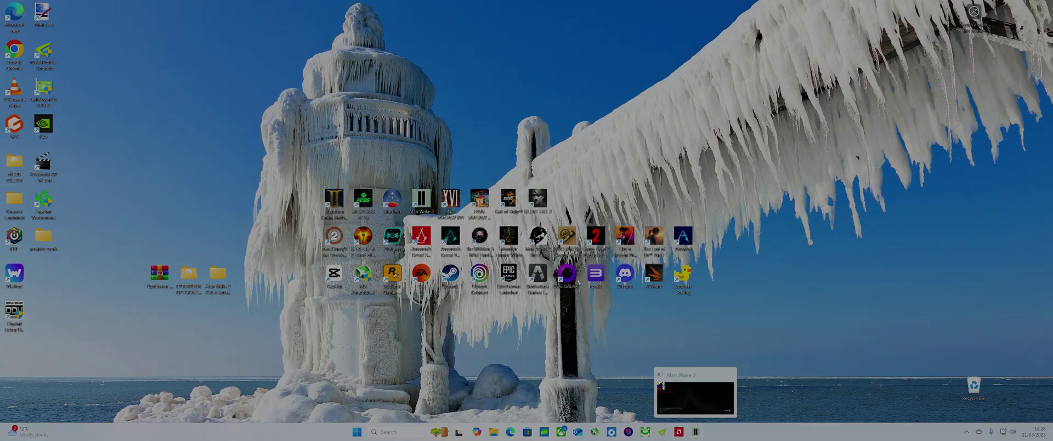
click(696, 432)
key(space)
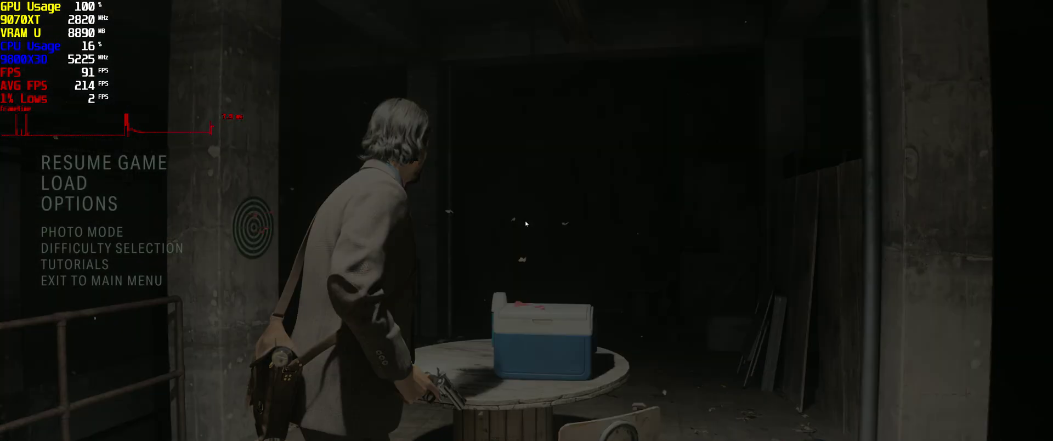
Step: Review the game's graphics options, including resolution upscaling, DLSS frame generation, quality and ray tracing settings
click(80, 204)
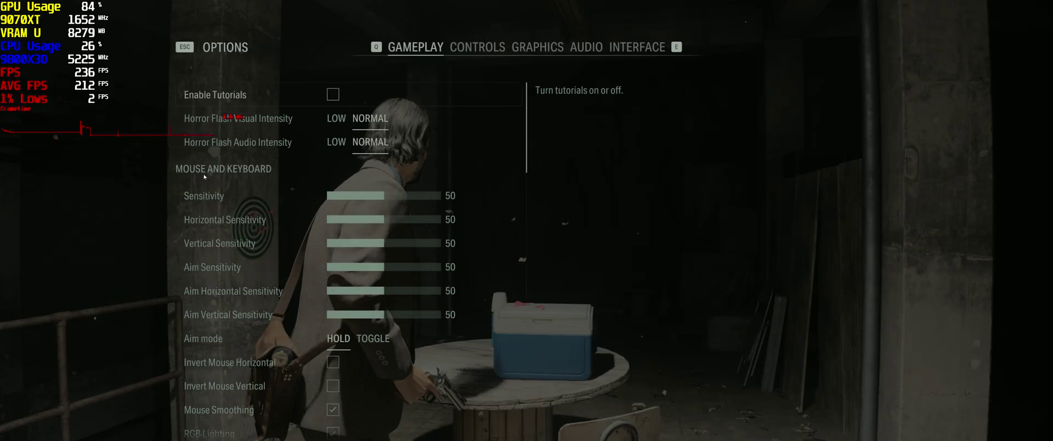
click(543, 48)
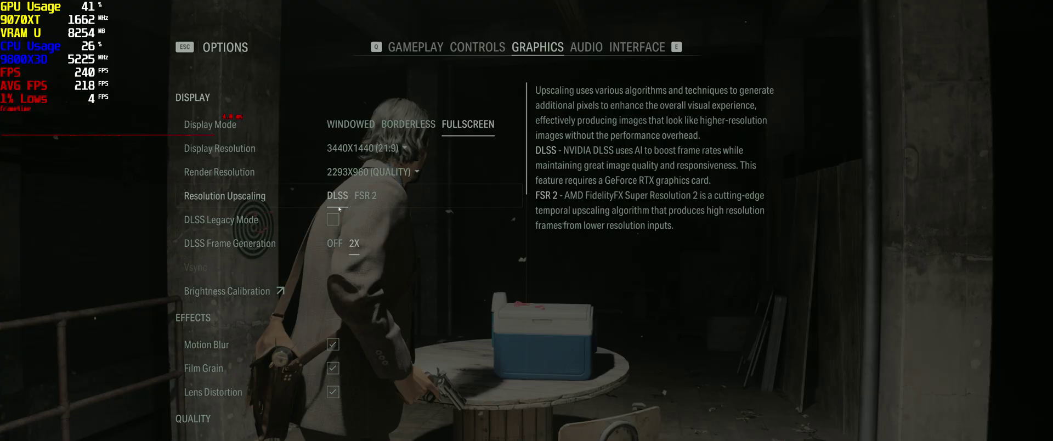
scroll(339, 197, down, 3)
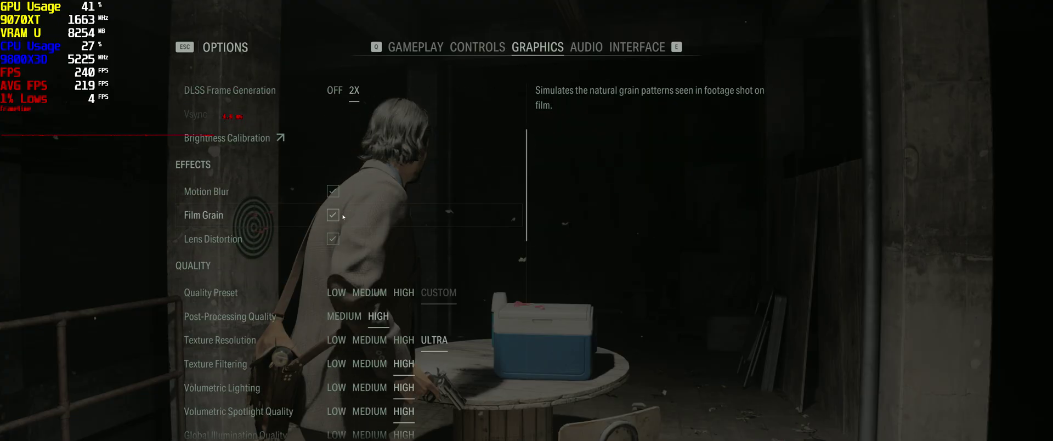
scroll(343, 217, down, 5)
scroll(343, 218, down, 5)
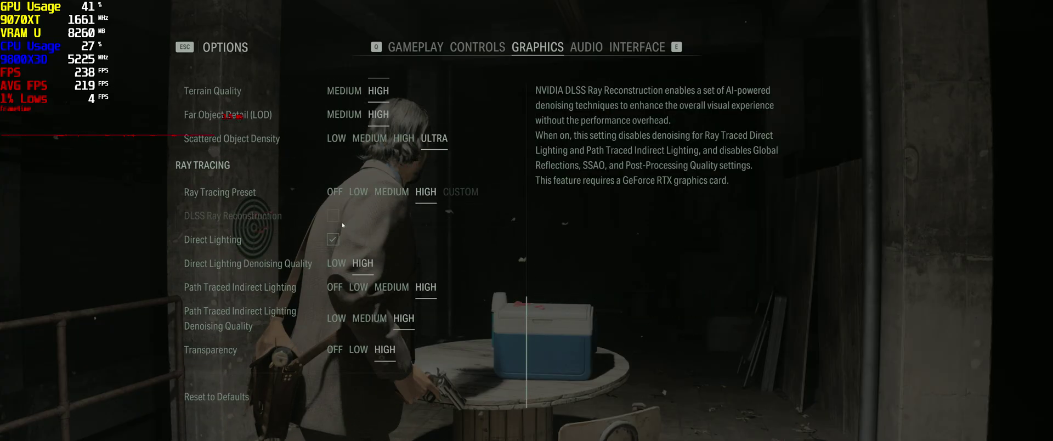
scroll(343, 224, up, 2)
scroll(342, 224, up, 10)
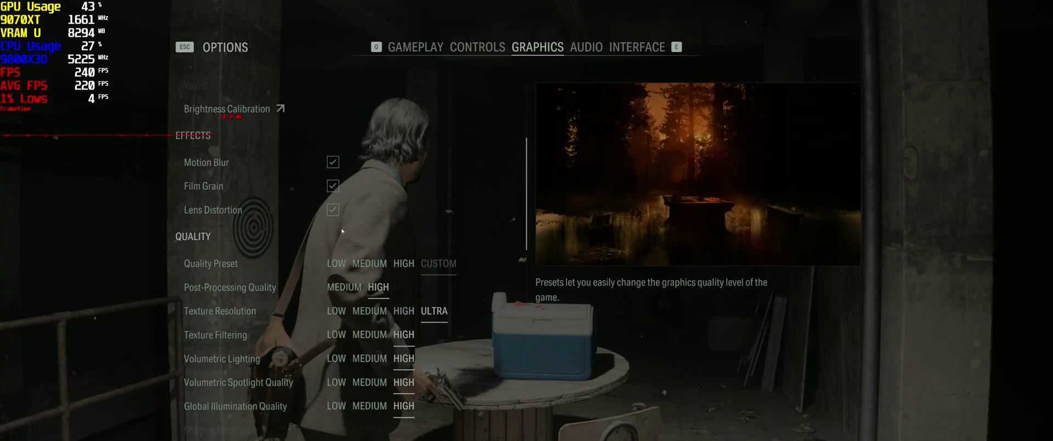
scroll(340, 236, down, 15)
scroll(339, 245, up, 15)
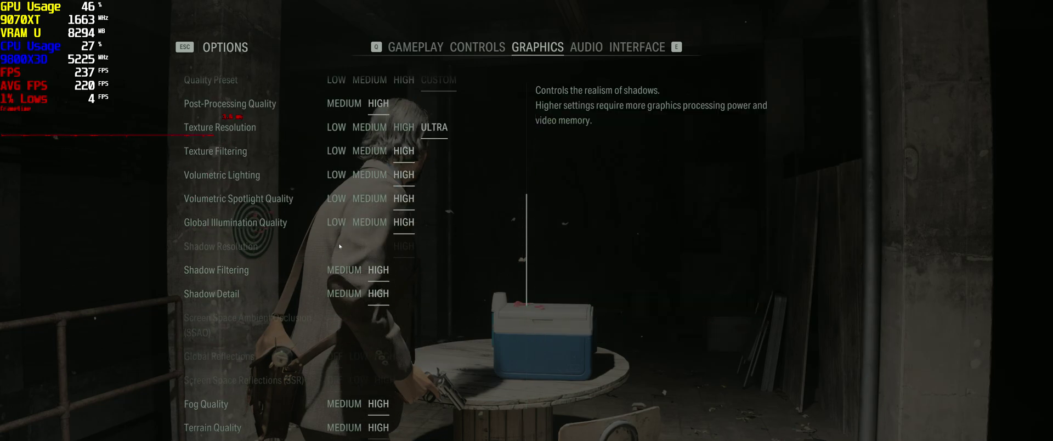
scroll(339, 247, up, 2)
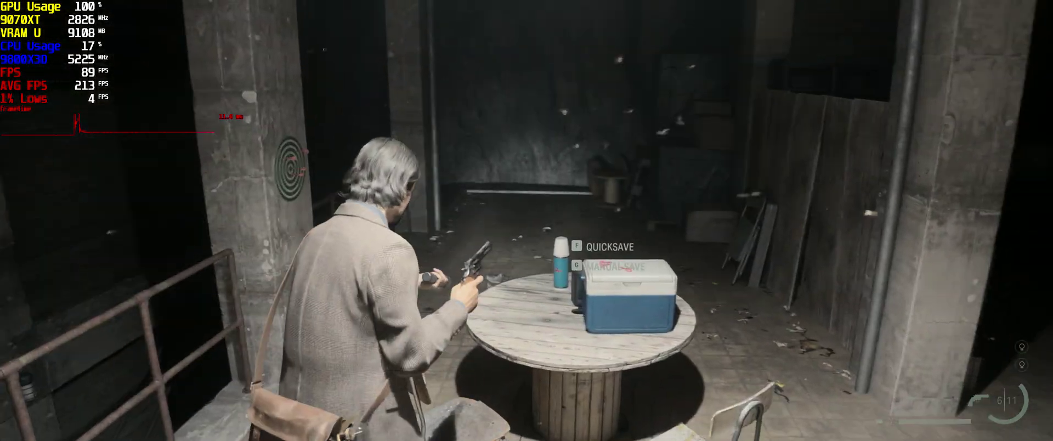
Step: Open the OptiScaler overlay in the game, choose FSR-FG via Nukem's DLSSG for frame generation, and view the available upscalers
key(Insert)
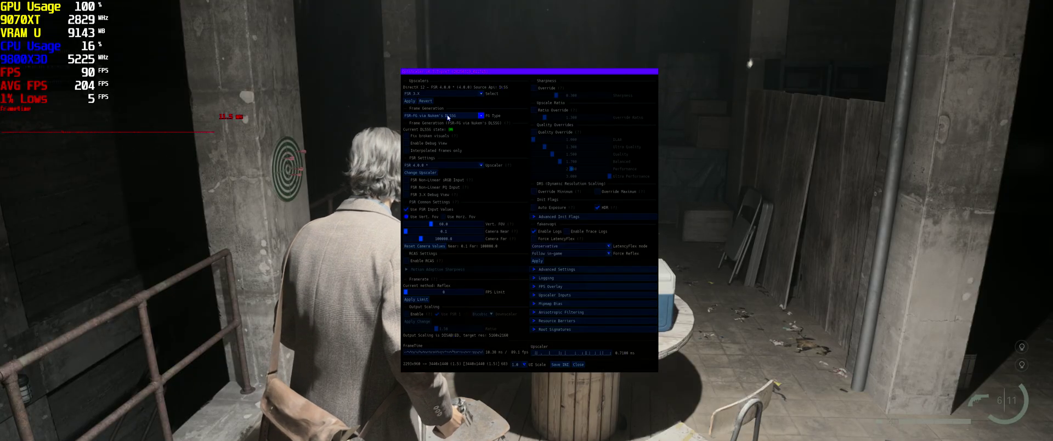
click(481, 116)
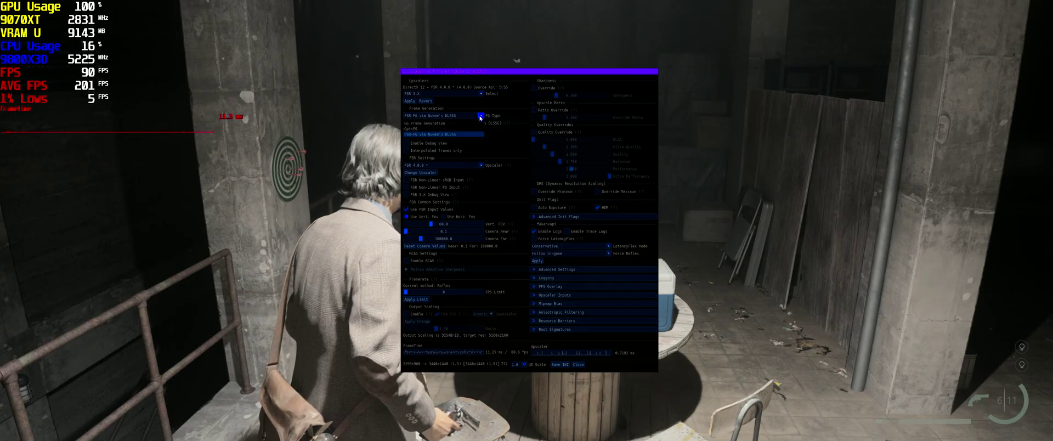
click(444, 134)
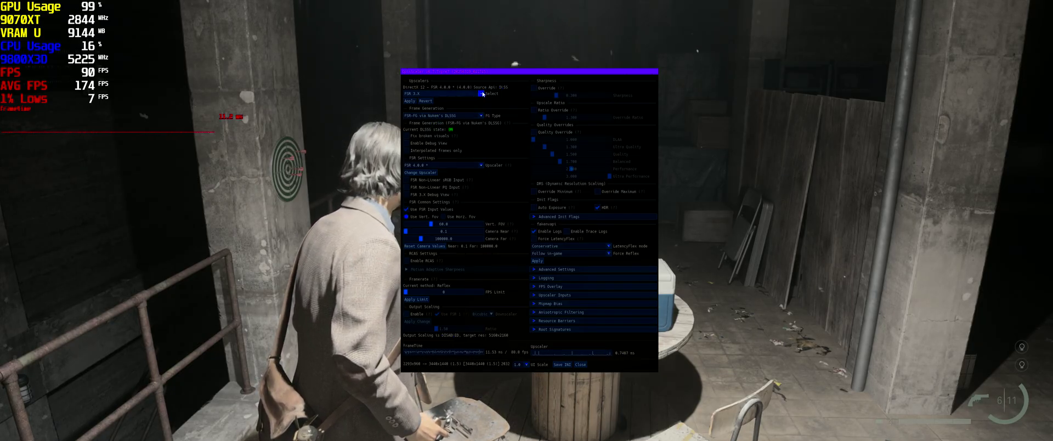
click(478, 94)
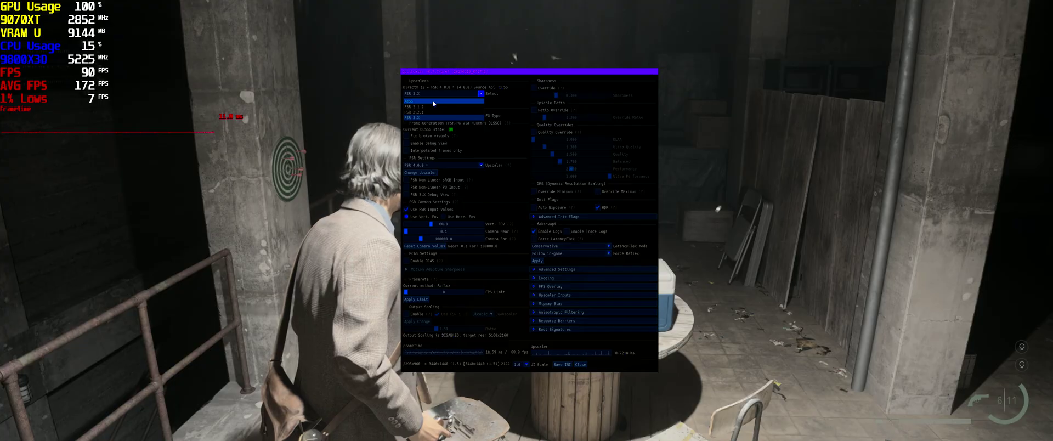
click(491, 100)
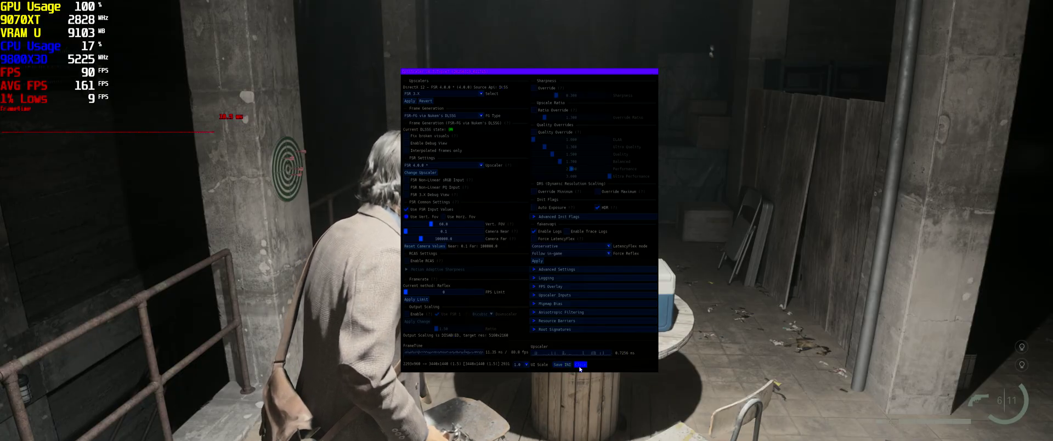
Step: View the available upscalers in the OptiScaler overlay, leave the selection as is, and close the overlay
click(479, 93)
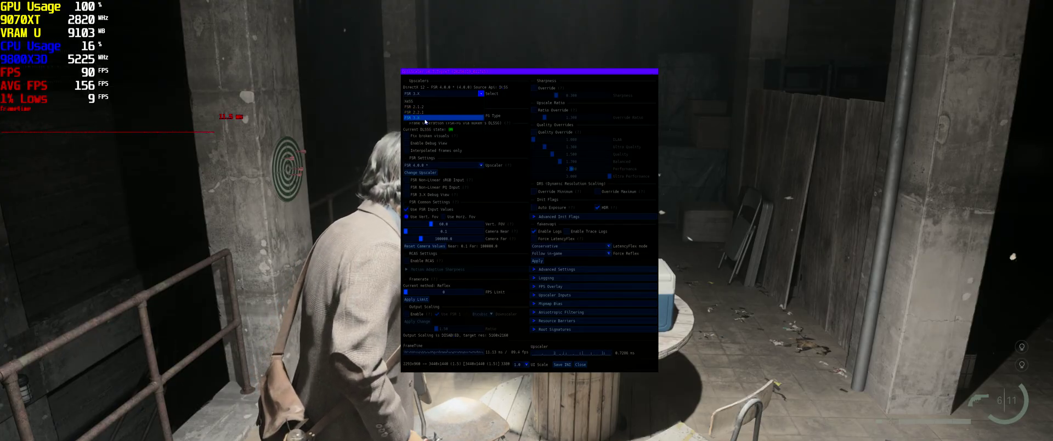
click(521, 102)
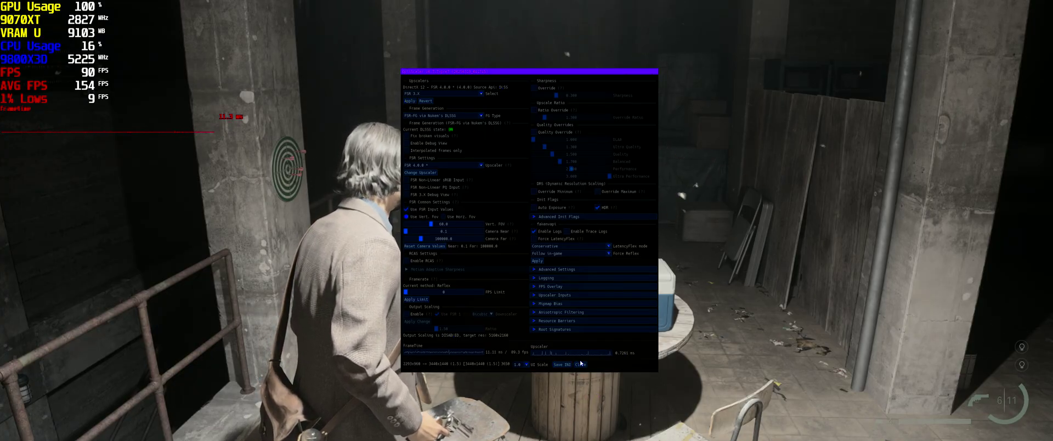
key(Insert)
Step: Check the DLSS Frame Generation setting in the game's graphics options, and return to gameplay
key(Escape)
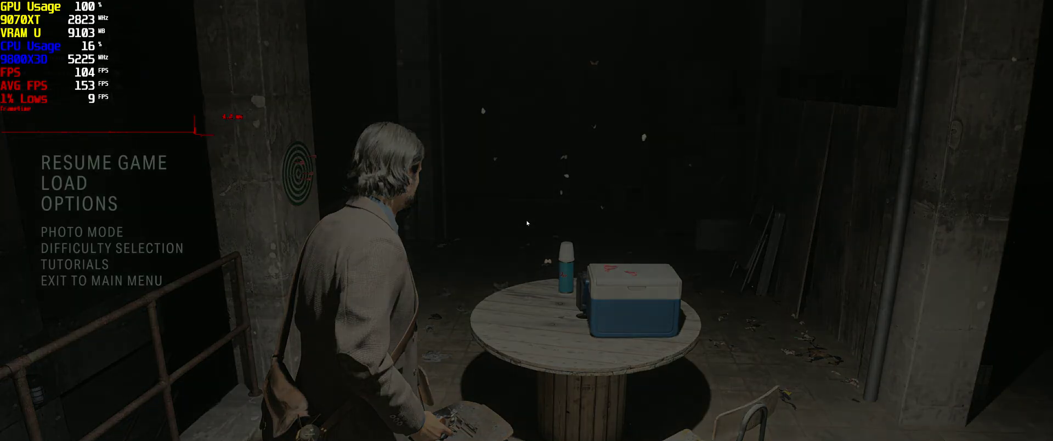
click(113, 201)
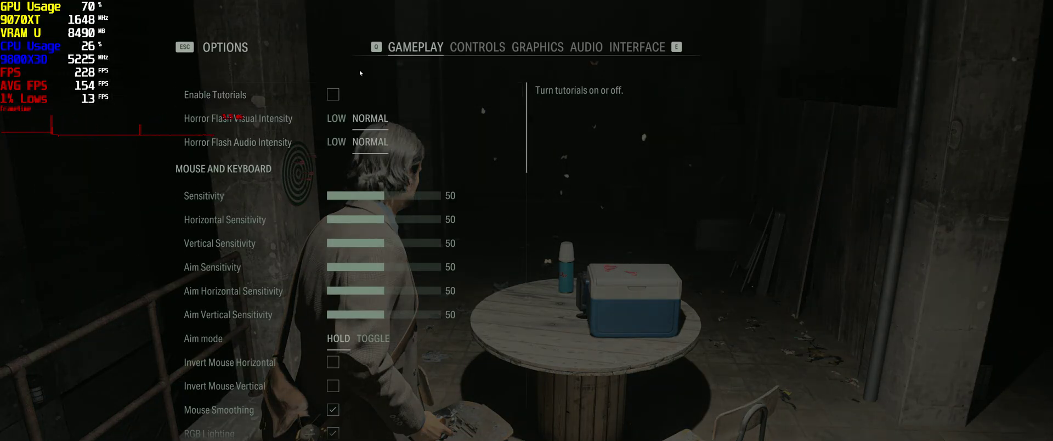
click(530, 46)
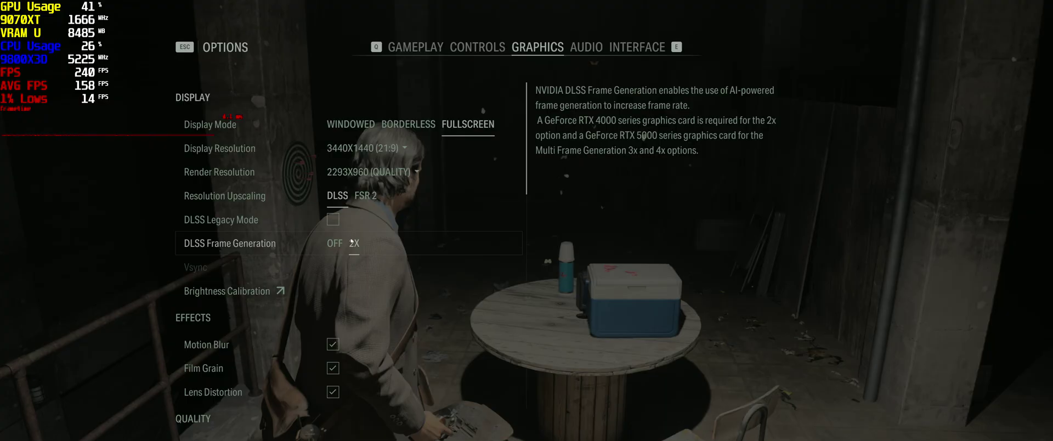
key(Escape)
key(Escape)
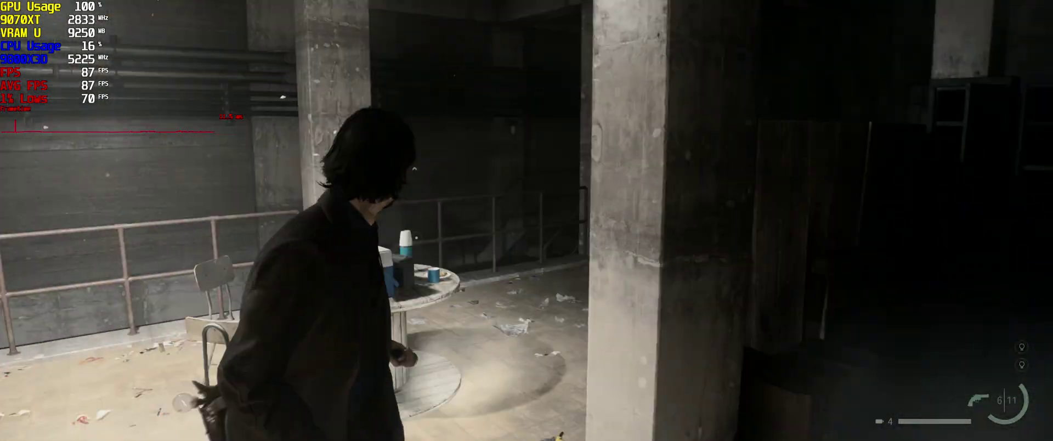
key(Escape)
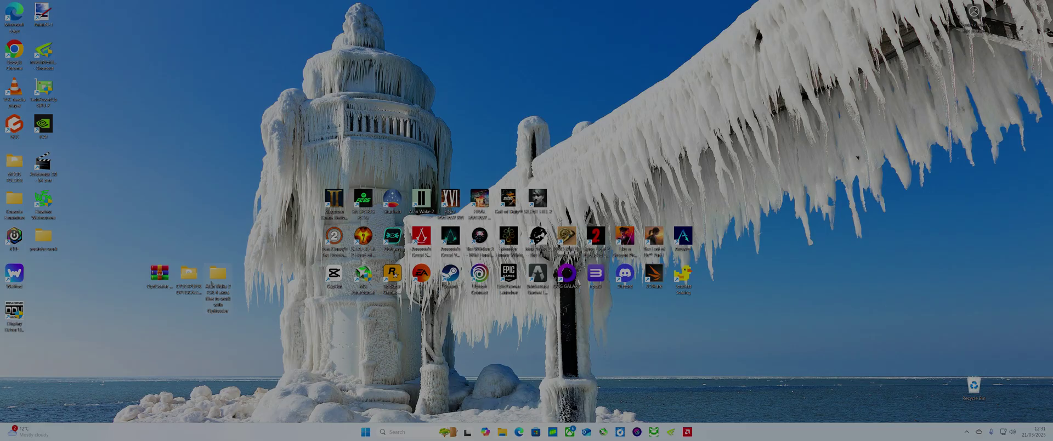
Step: Open the fakenvapi archive from the Alan Wake 2 extra files folder, highlight fakenvapi.ini and nvapi64.dll, and close both windows
double_click(218, 274)
double_click(694, 109)
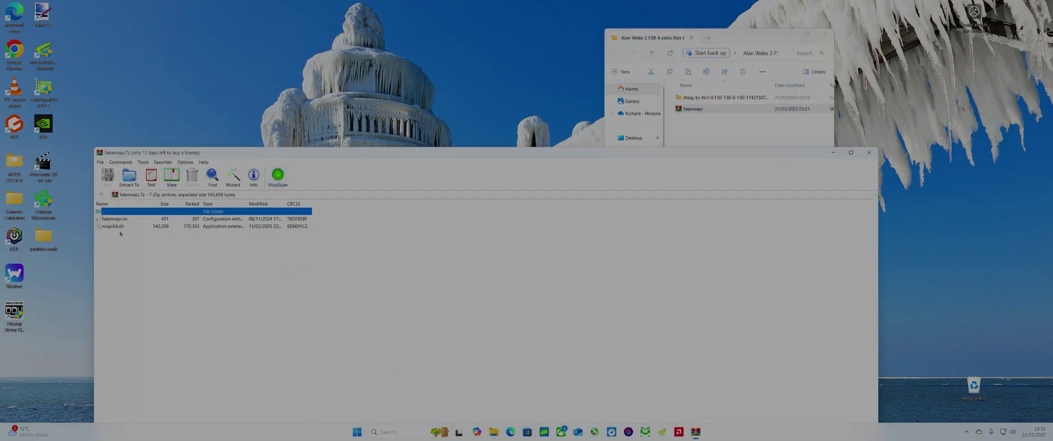
drag(118, 245, 117, 222)
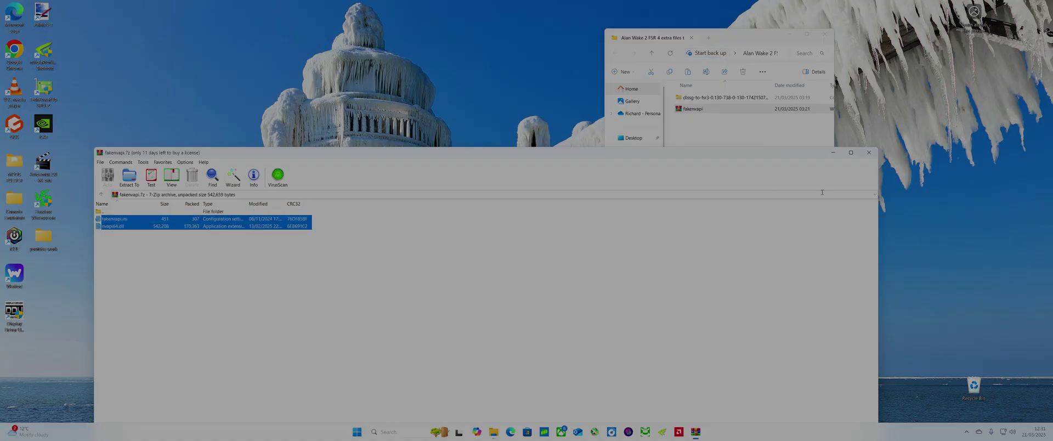
click(869, 153)
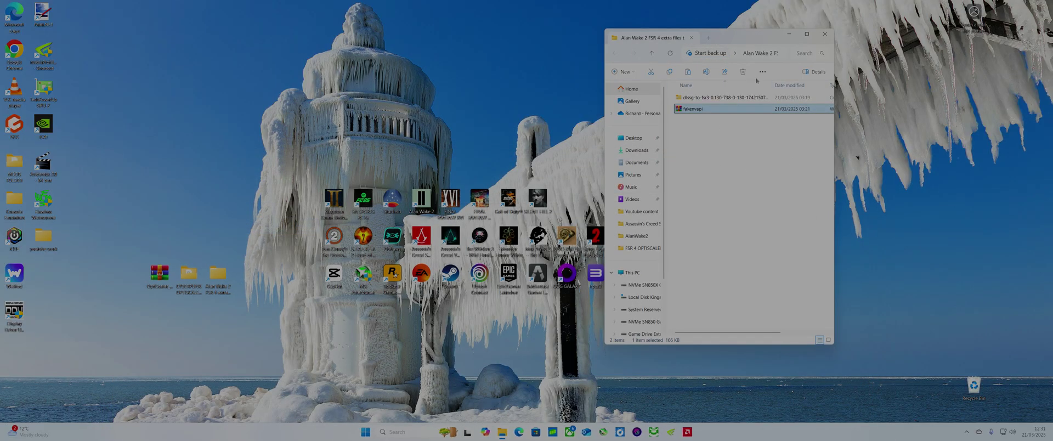
click(825, 37)
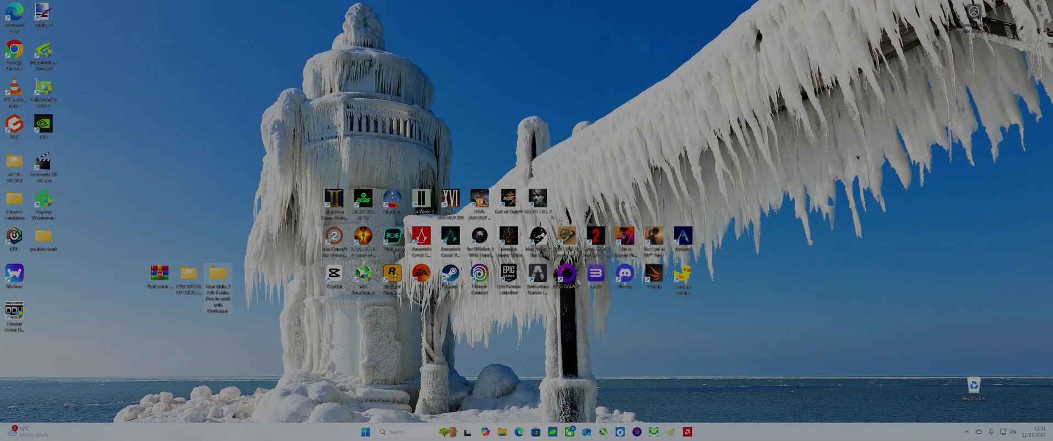
Step: Open the AlanWake2 game folder in File Explorer and widen its window to show the full path
key(super+e)
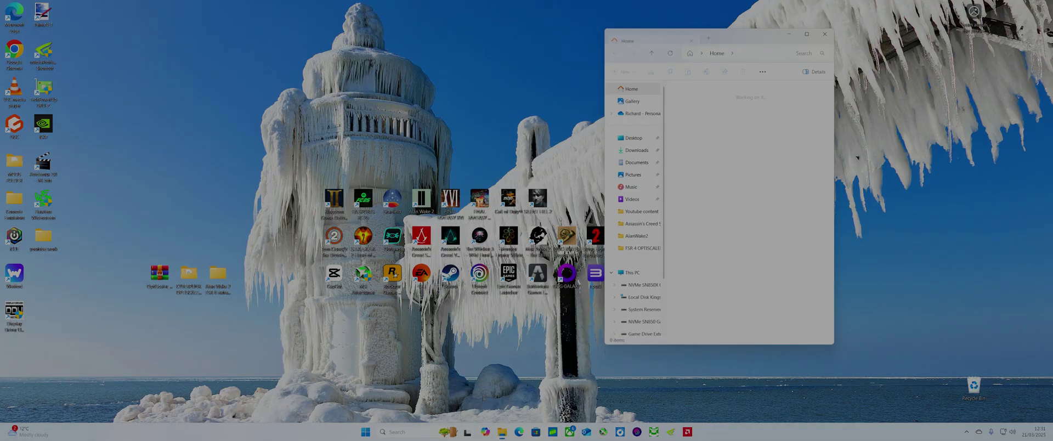
click(811, 36)
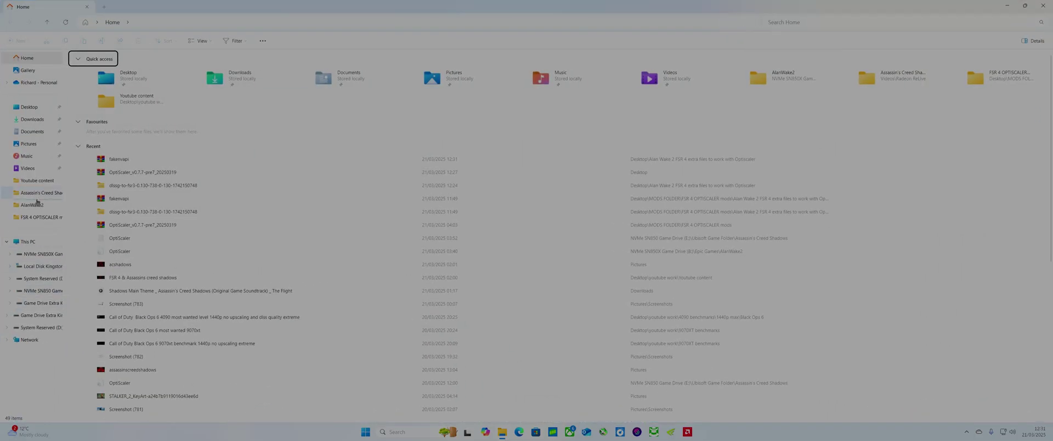
click(35, 204)
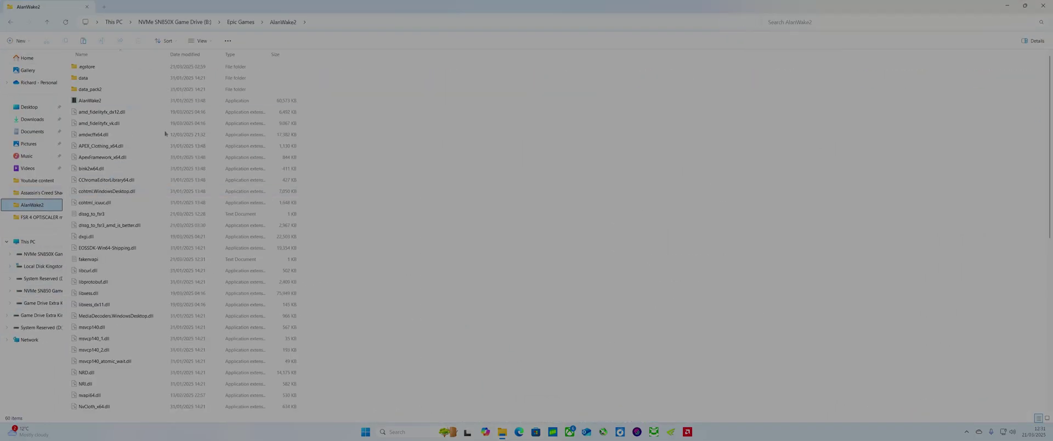
click(1023, 6)
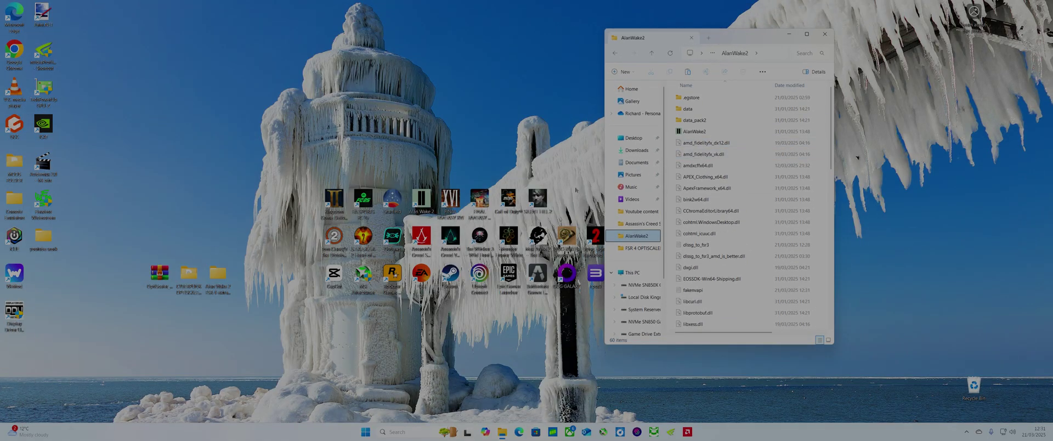
drag(607, 191, 305, 201)
Step: Open the Remove OptiScaler batch file, enter y at the removal prompt without submitting it, and close the console
scroll(524, 228, down, 10)
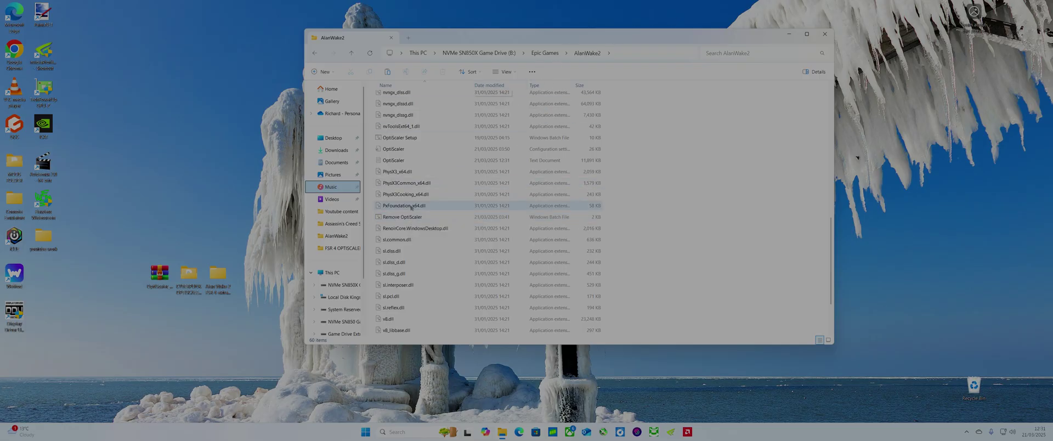
double_click(396, 216)
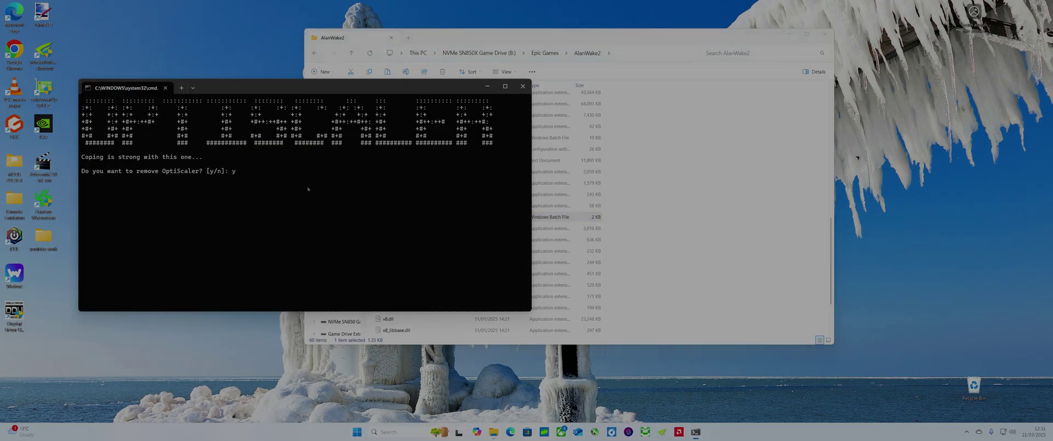
click(524, 88)
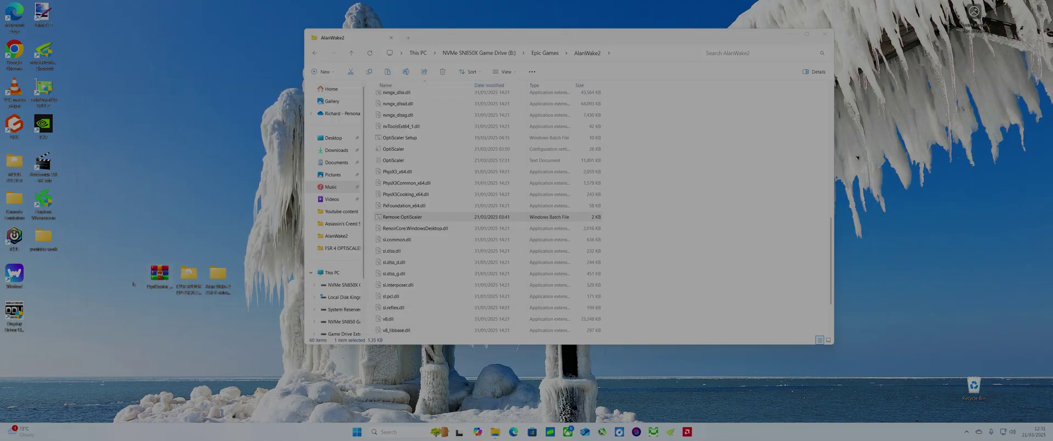
Step: Open the OptiScaler archive, highlight the loose files from the amd_fidelityfx DLLs to OptiScaler.ini, and close the archive
double_click(165, 279)
drag(156, 333, 133, 244)
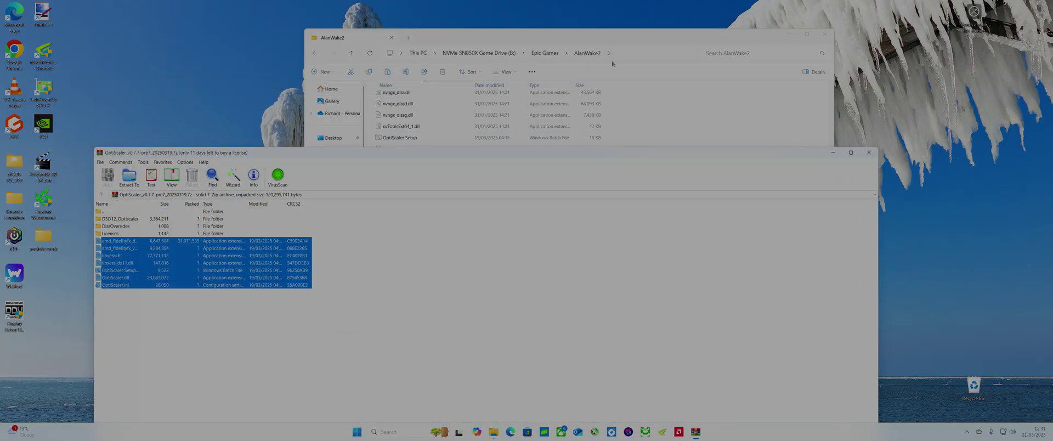
click(627, 123)
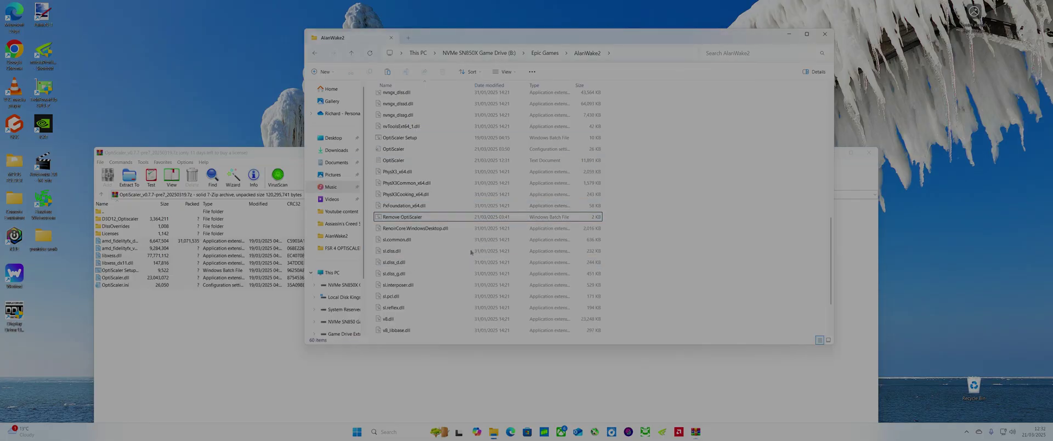
click(256, 150)
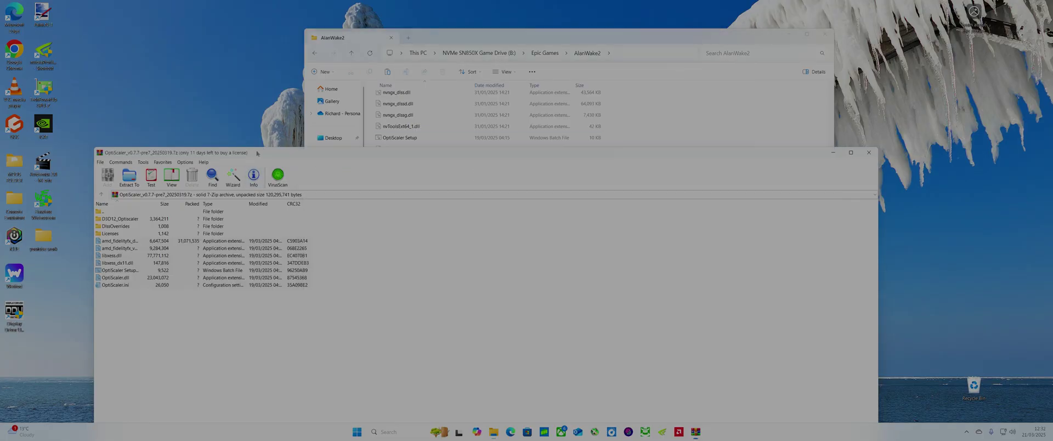
click(865, 155)
Step: Examine the mod files installed in the AlanWake2 game folder
scroll(558, 240, up, 12)
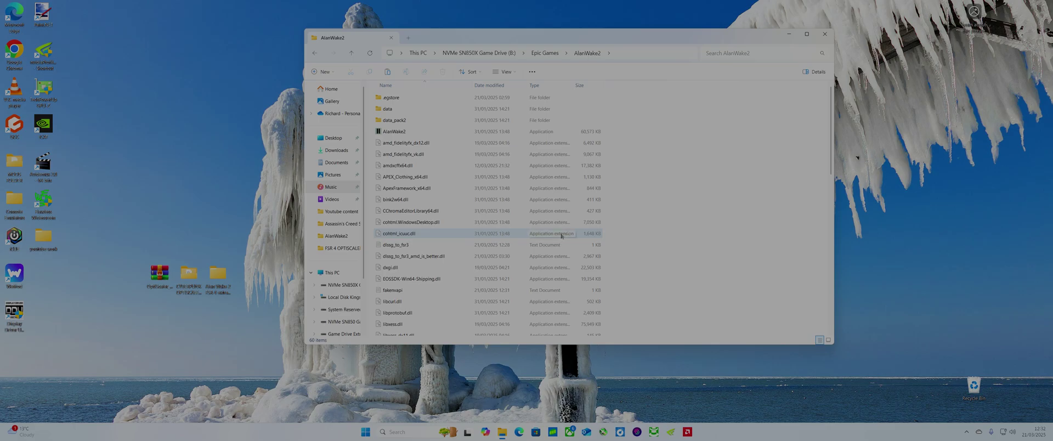
scroll(562, 236, down, 4)
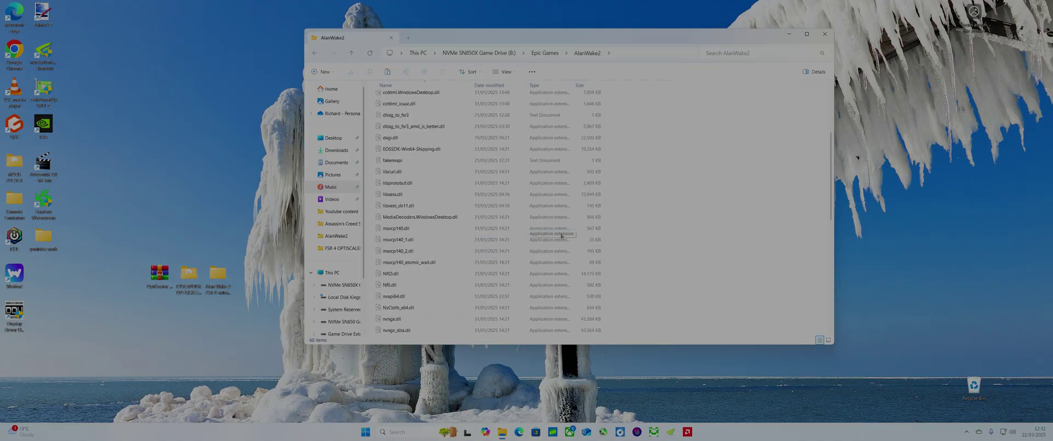
scroll(561, 236, down, 5)
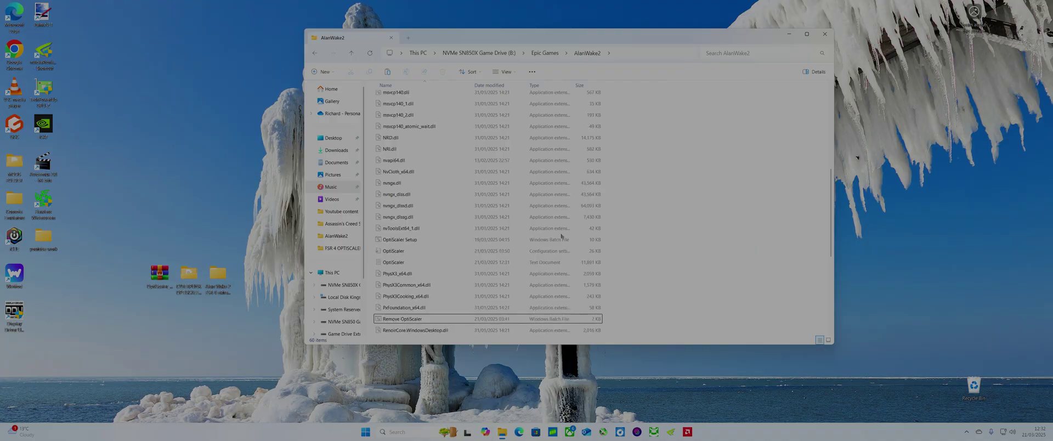
scroll(544, 234, up, 5)
Step: Open the dlssg-to-fsr3 archive from the Alan Wake 2 extra files folder and examine dlssg_to_fsr3_amd_is_better.dll and the other contents
double_click(218, 283)
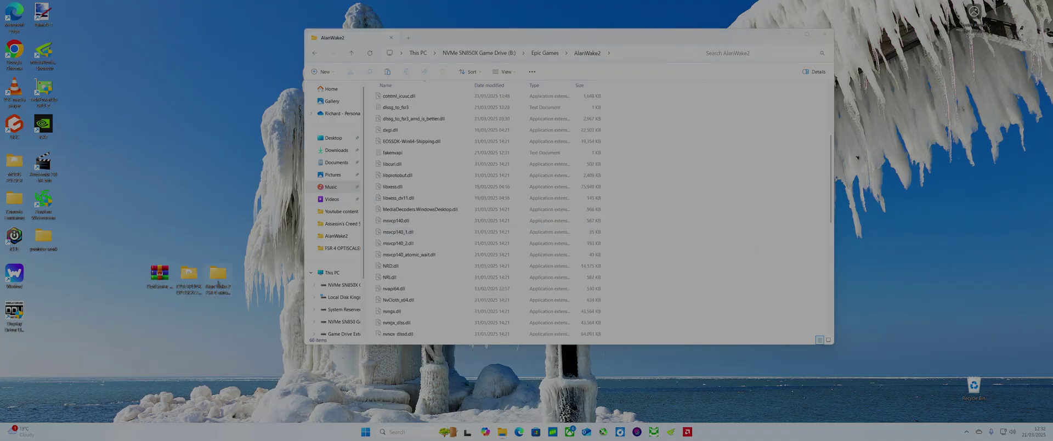
click(421, 108)
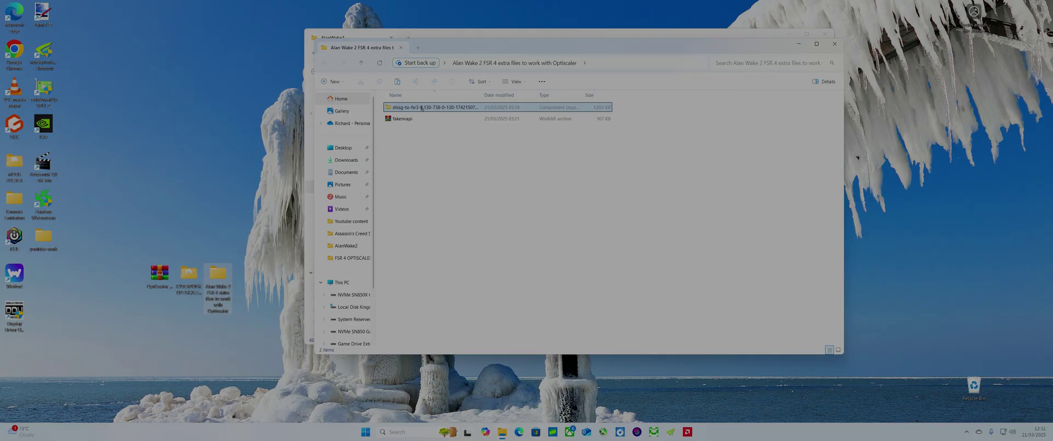
double_click(421, 108)
drag(430, 219, 432, 182)
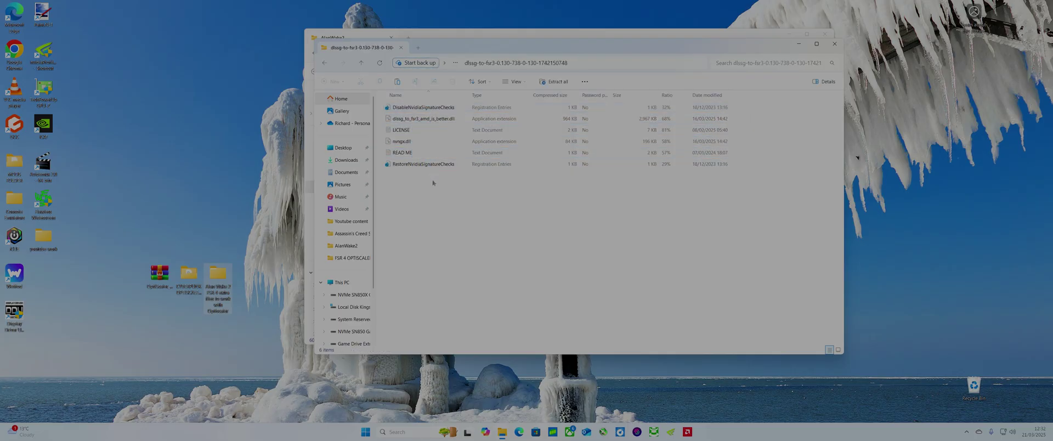
click(418, 142)
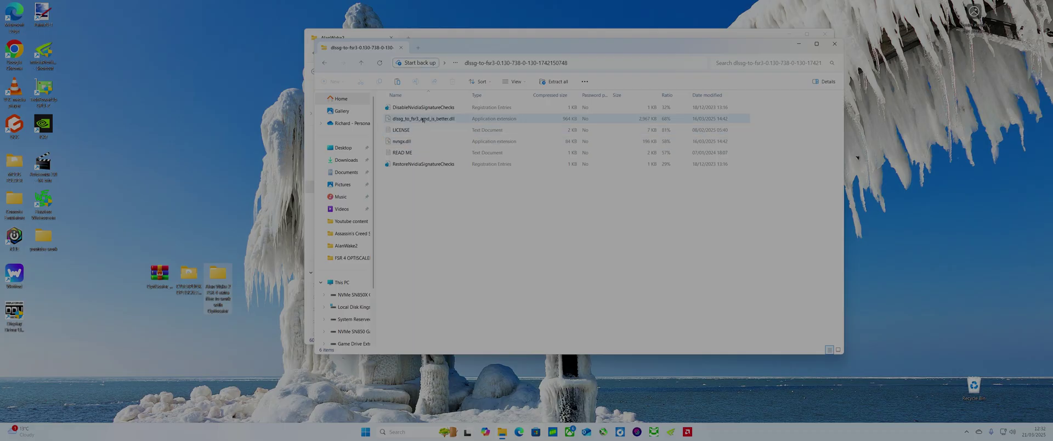
click(866, 282)
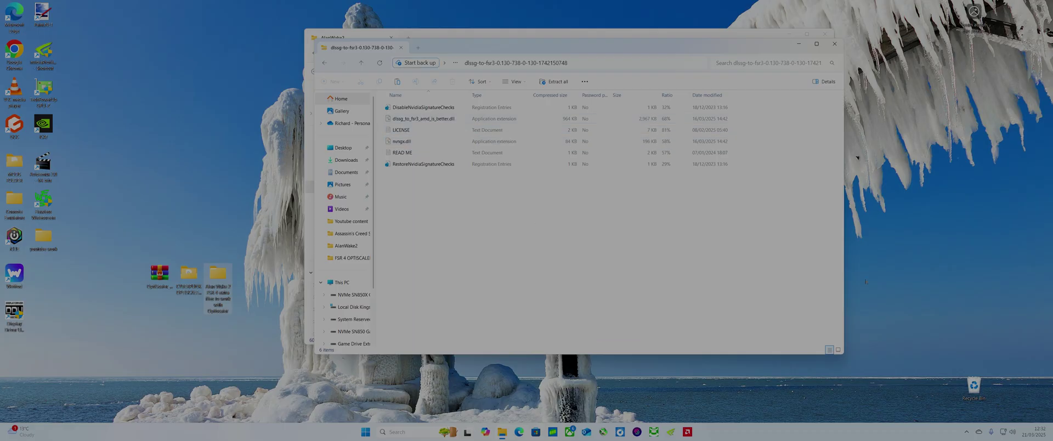
Step: Look over the AlanWake2 folder maximized, restore and lower its window, and bring the dlssg-to-fsr3 contents back in front
double_click(753, 36)
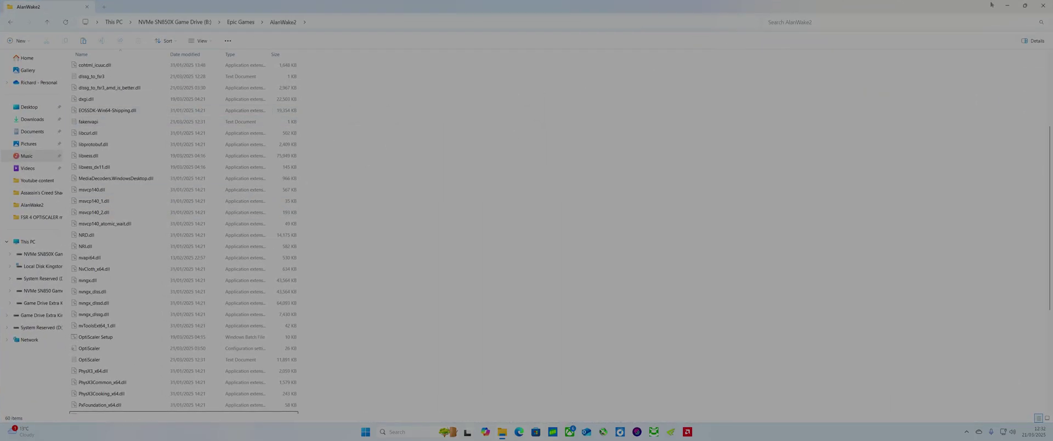
click(1019, 6)
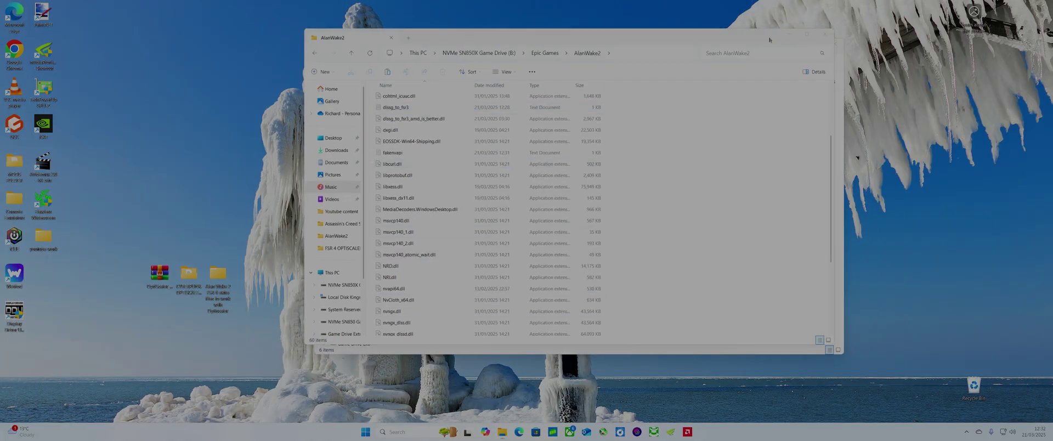
drag(770, 39, 783, 167)
click(411, 108)
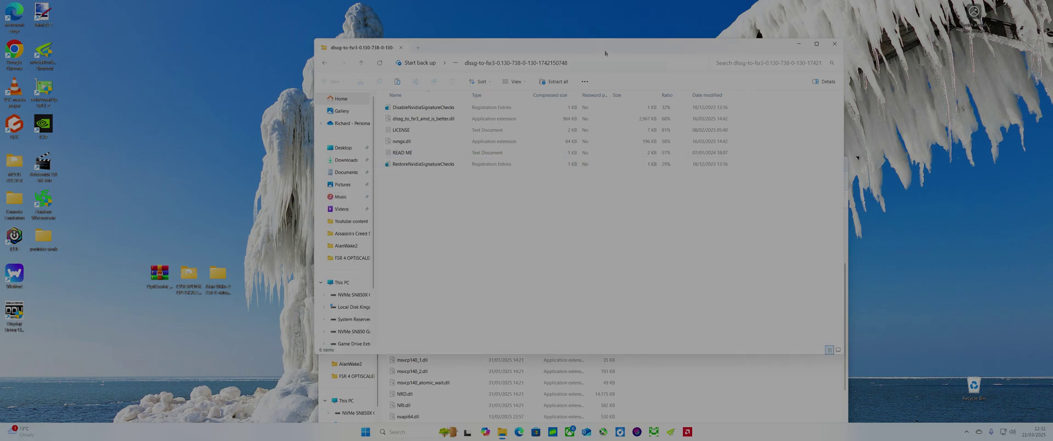
Step: Open the DisableNvidiaSignatureChecks and RestoreNvidiaSignatureChecks registry files, cancel running each one, and close both folder windows
double_click(410, 108)
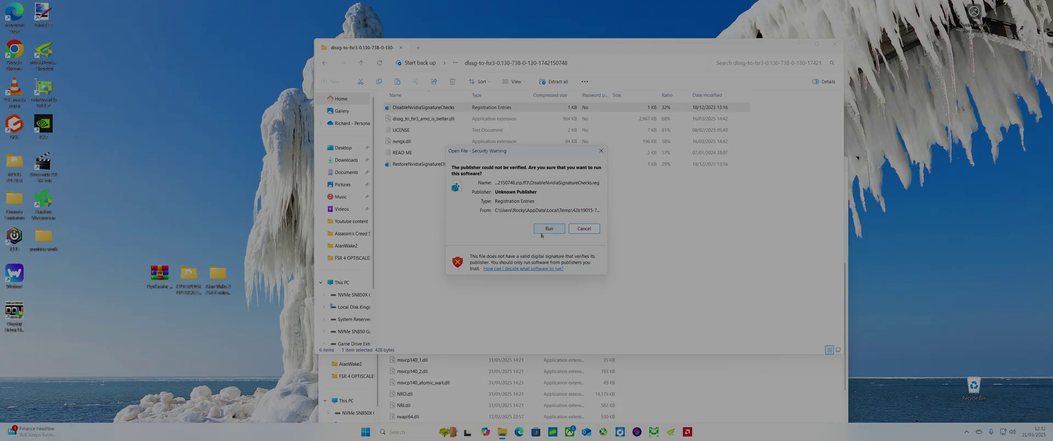
click(578, 233)
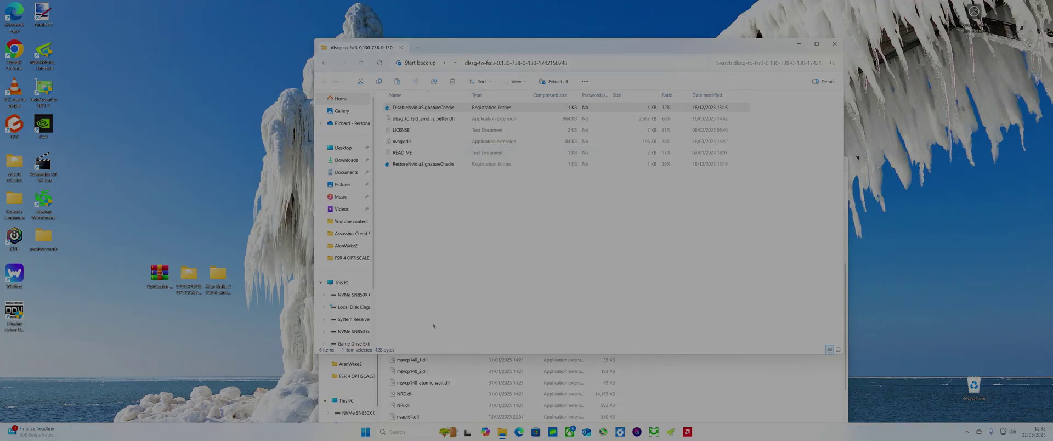
double_click(424, 165)
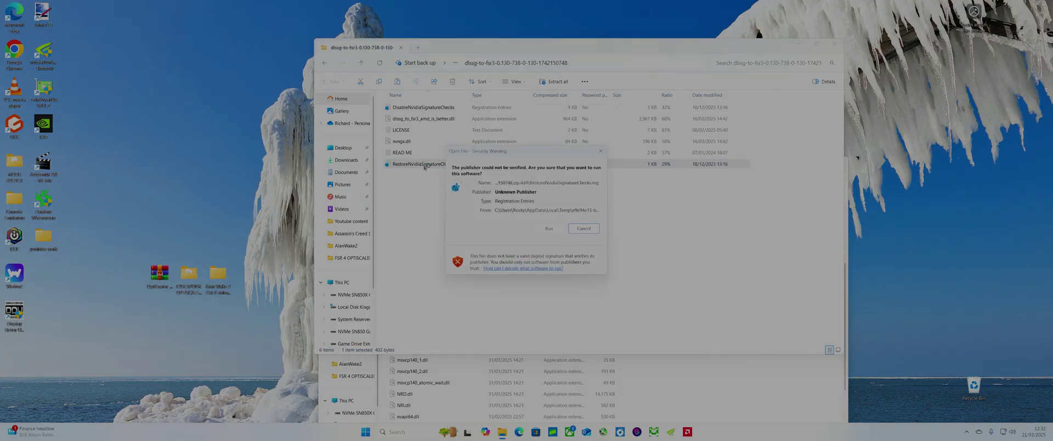
click(586, 229)
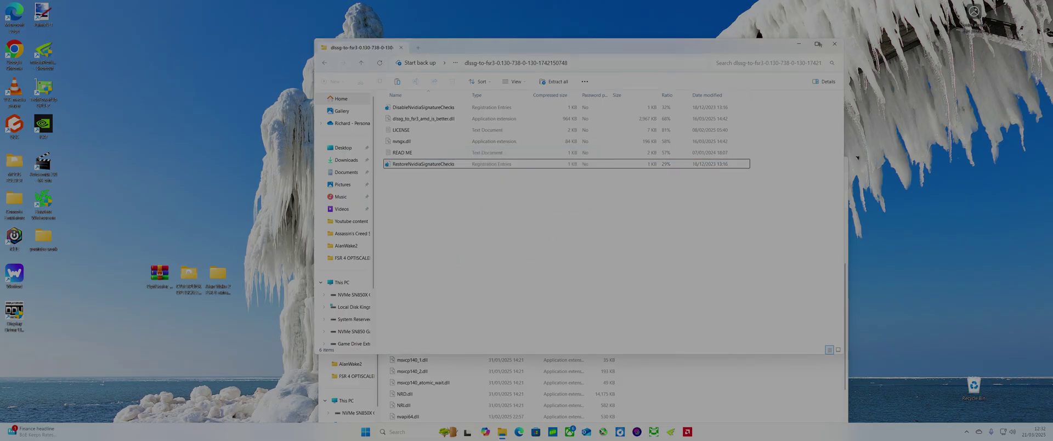
click(831, 48)
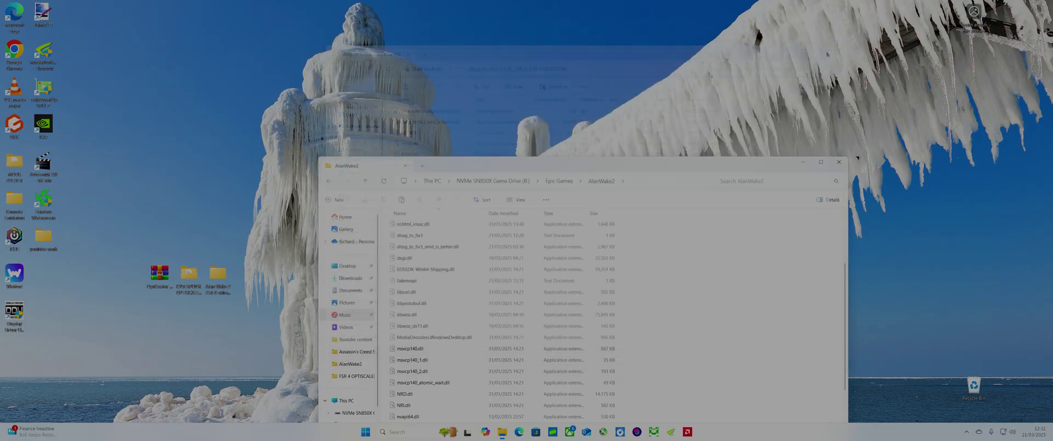
click(839, 162)
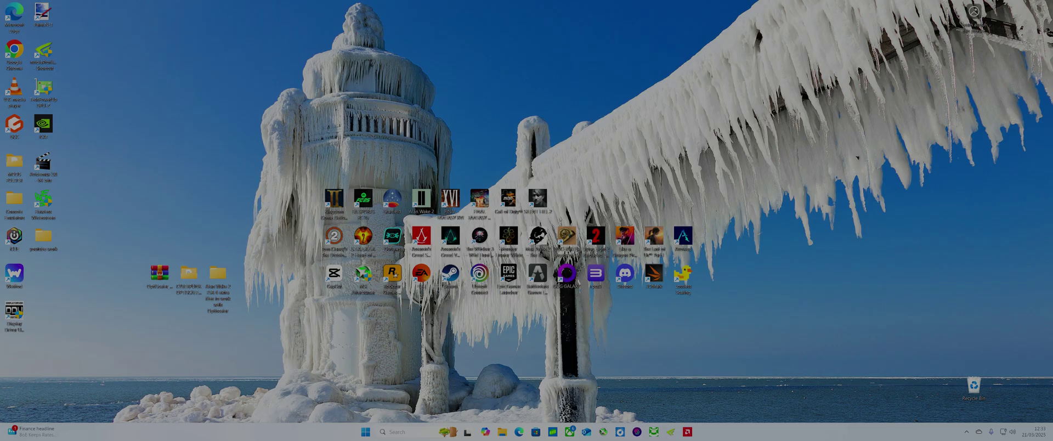